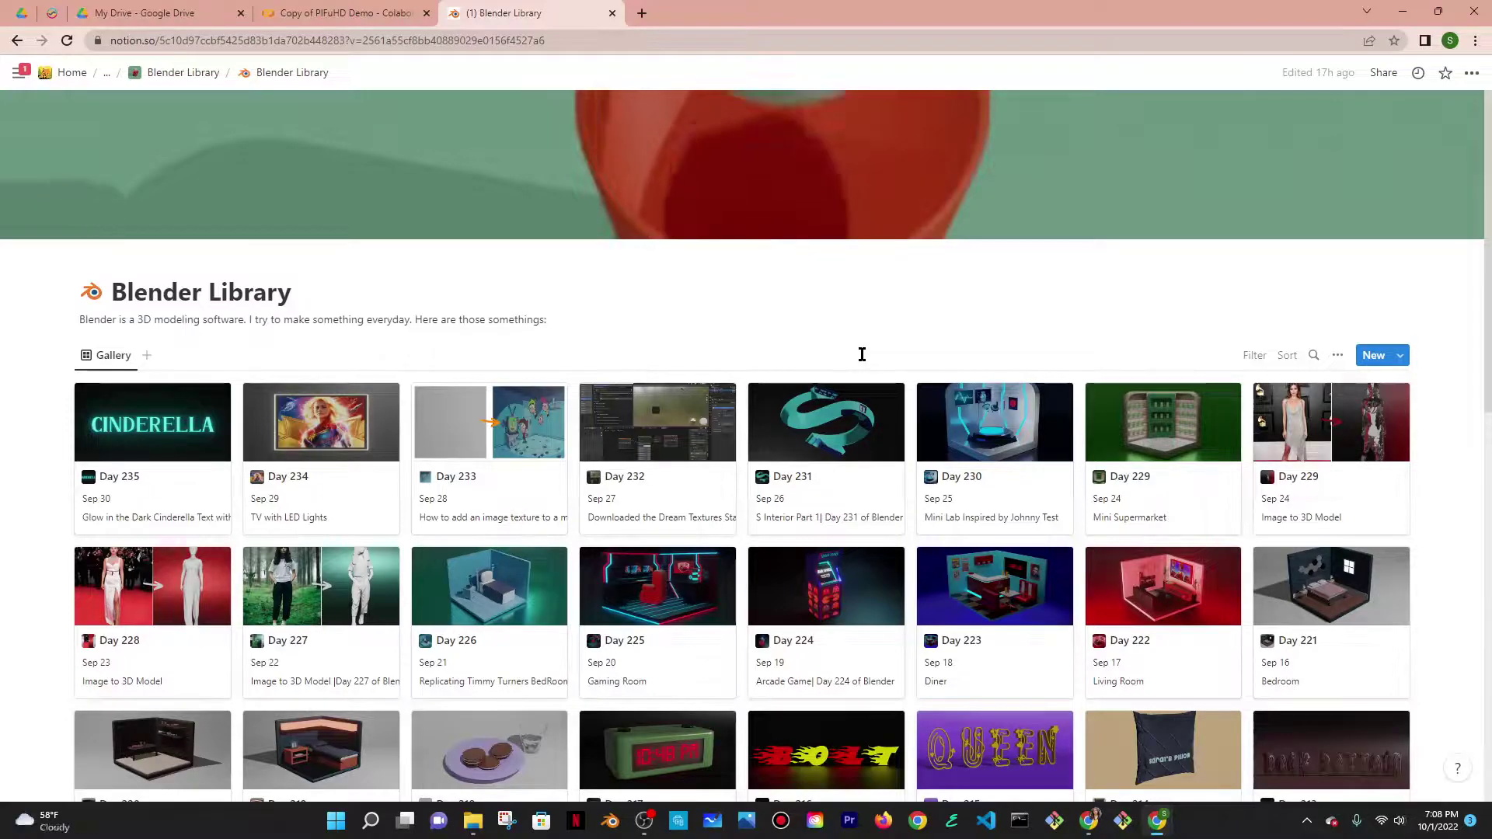
Step: Look through the Day 227 entry on the Blender Library page, then close it
click(381, 12)
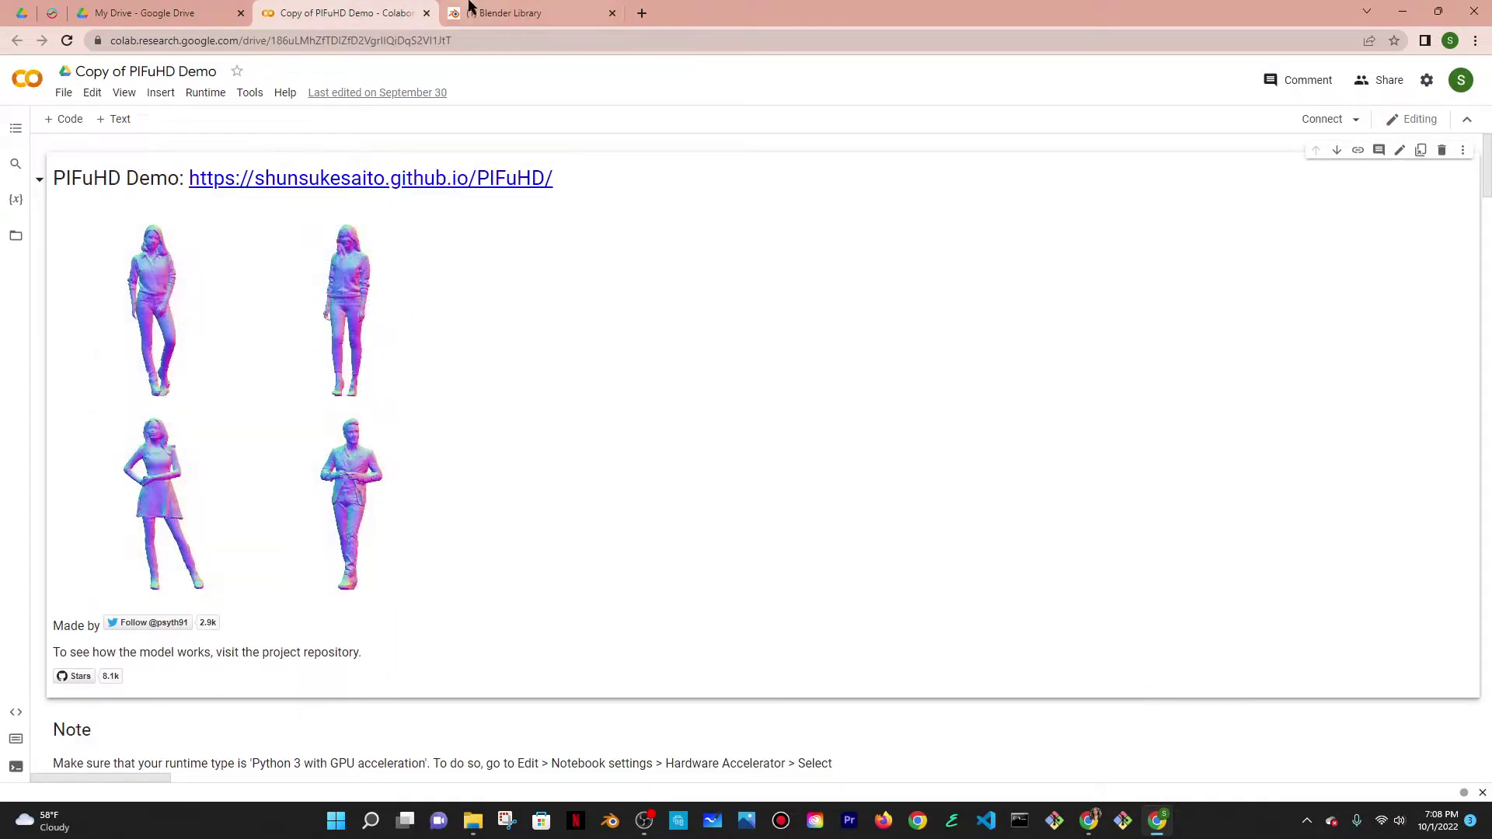
click(509, 12)
click(265, 622)
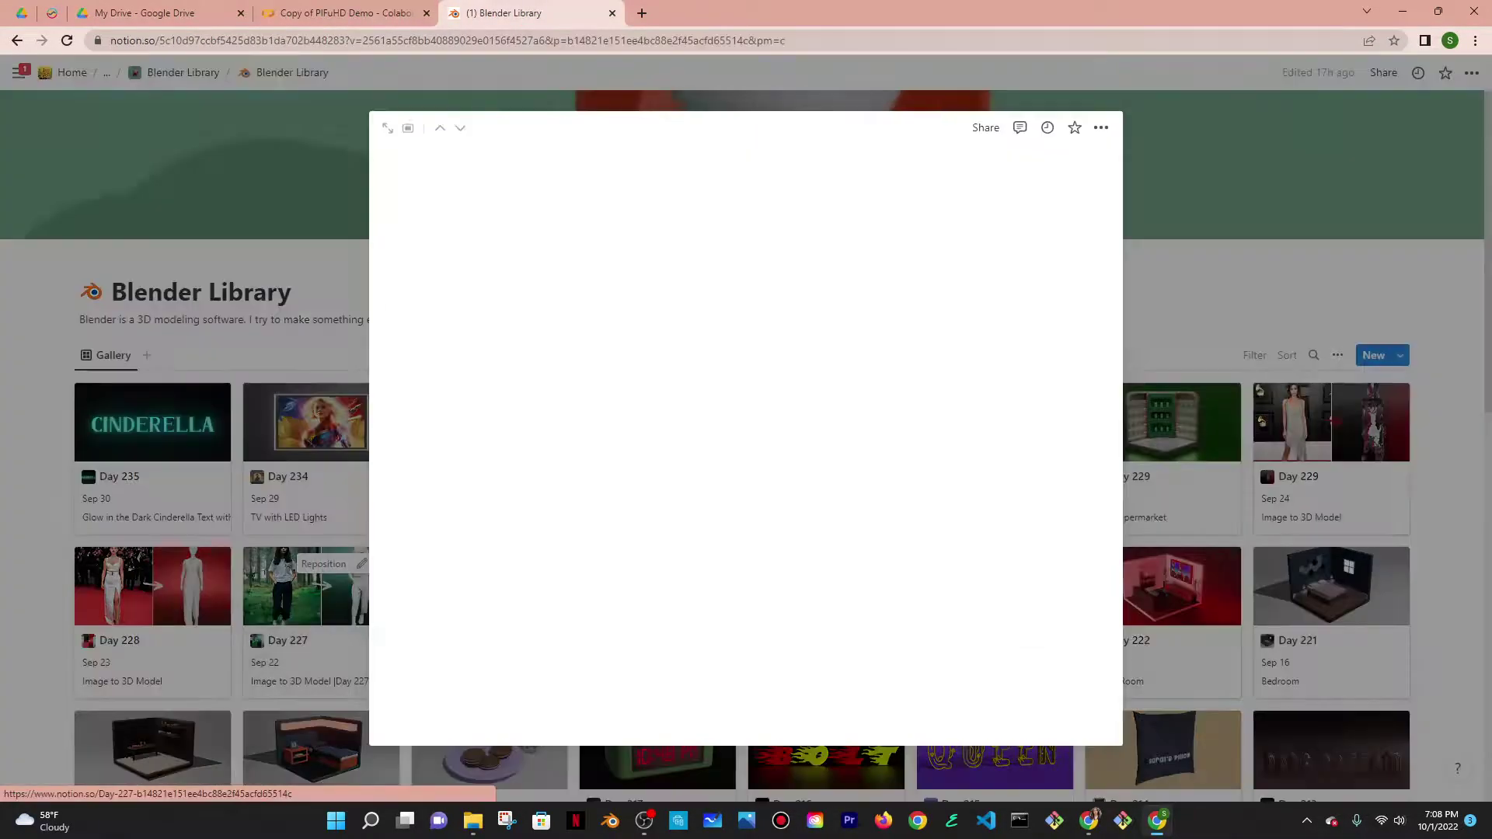
scroll(542, 386, down, 10)
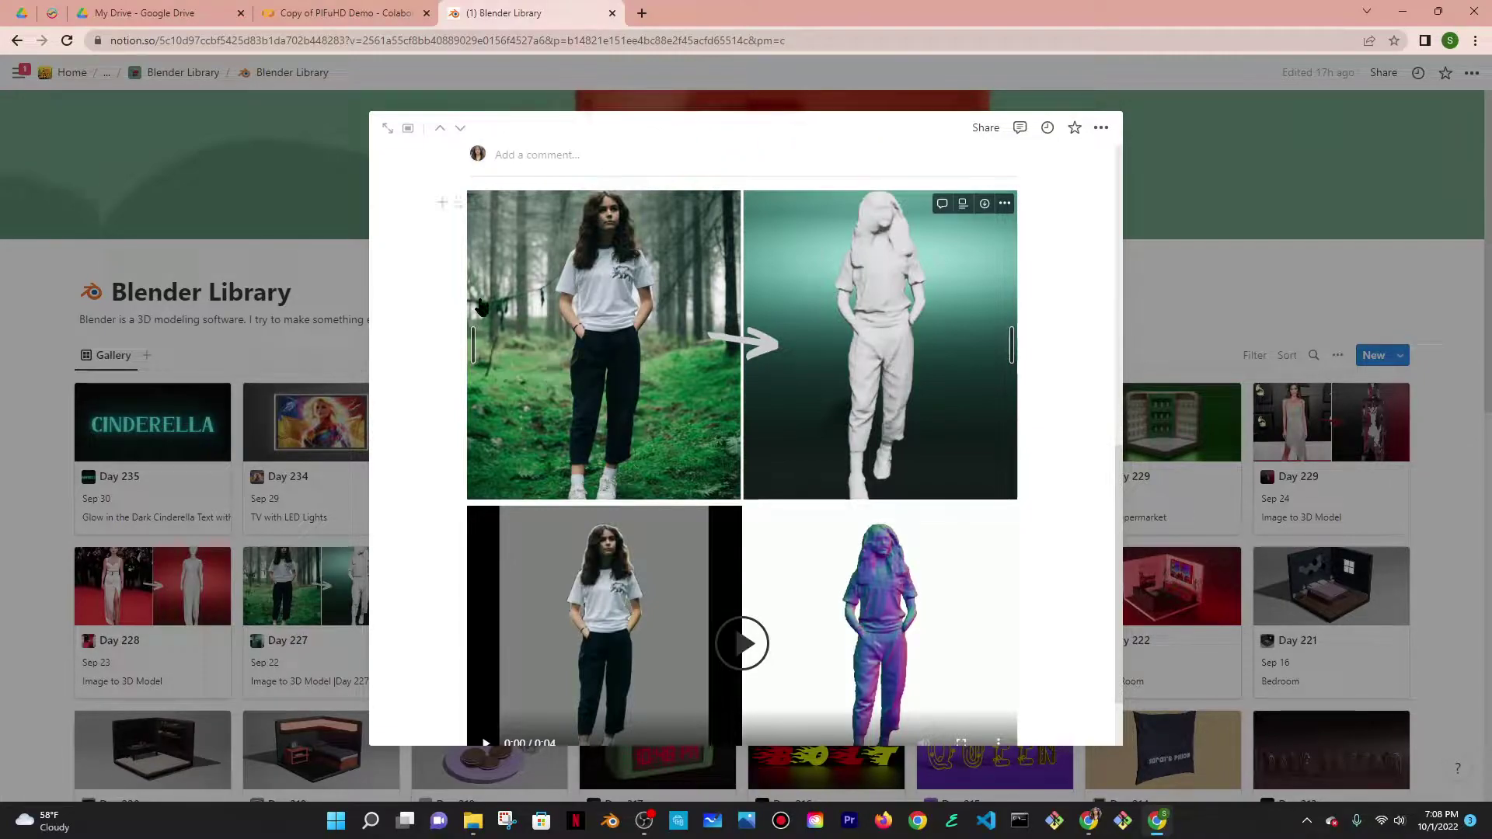
click(227, 243)
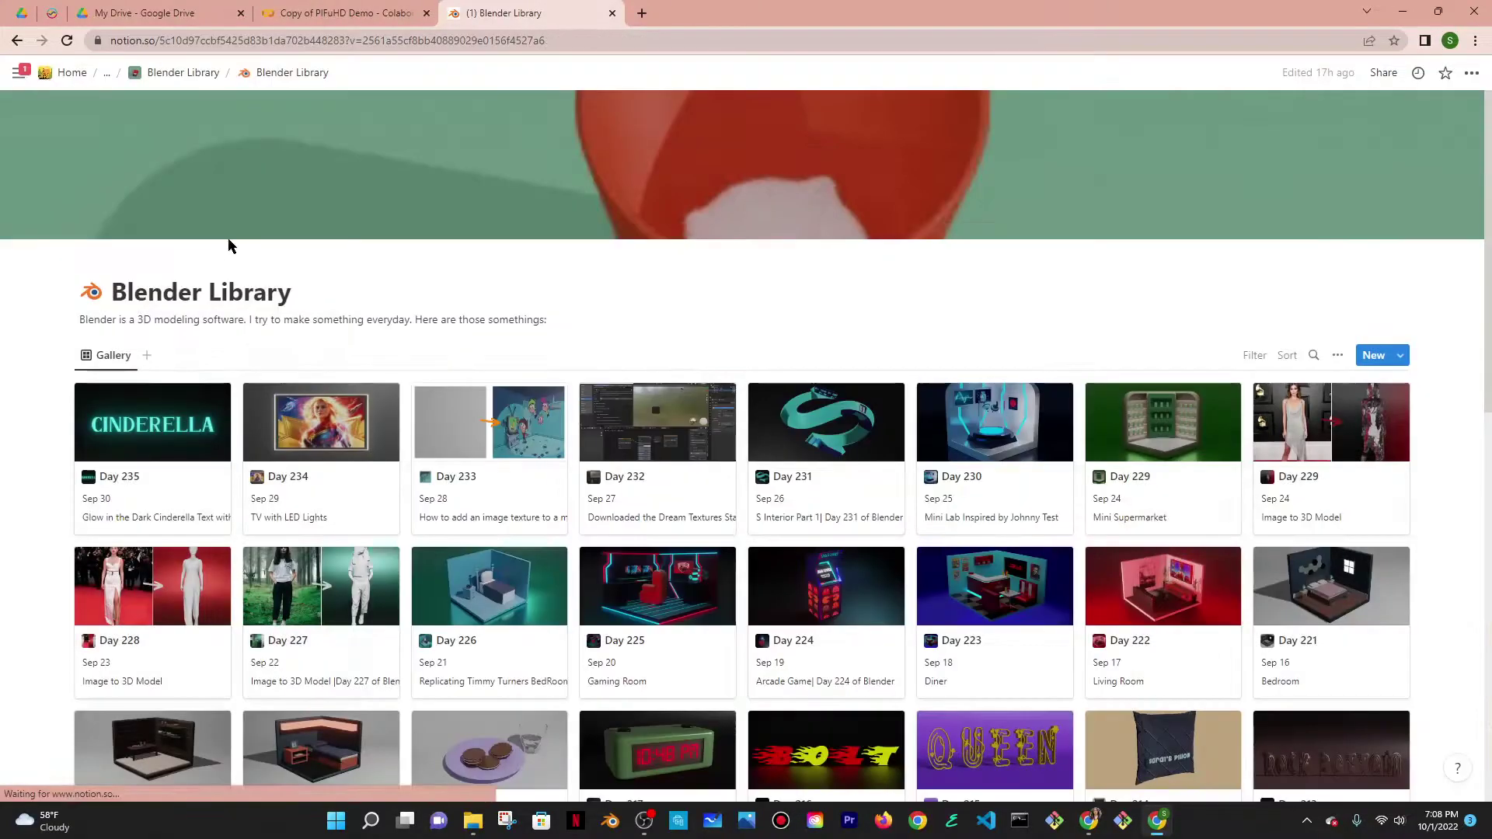
Step: Preview image-removebg-preview.png from the AI 3D Models folder full-screen, then close the preview
click(322, 12)
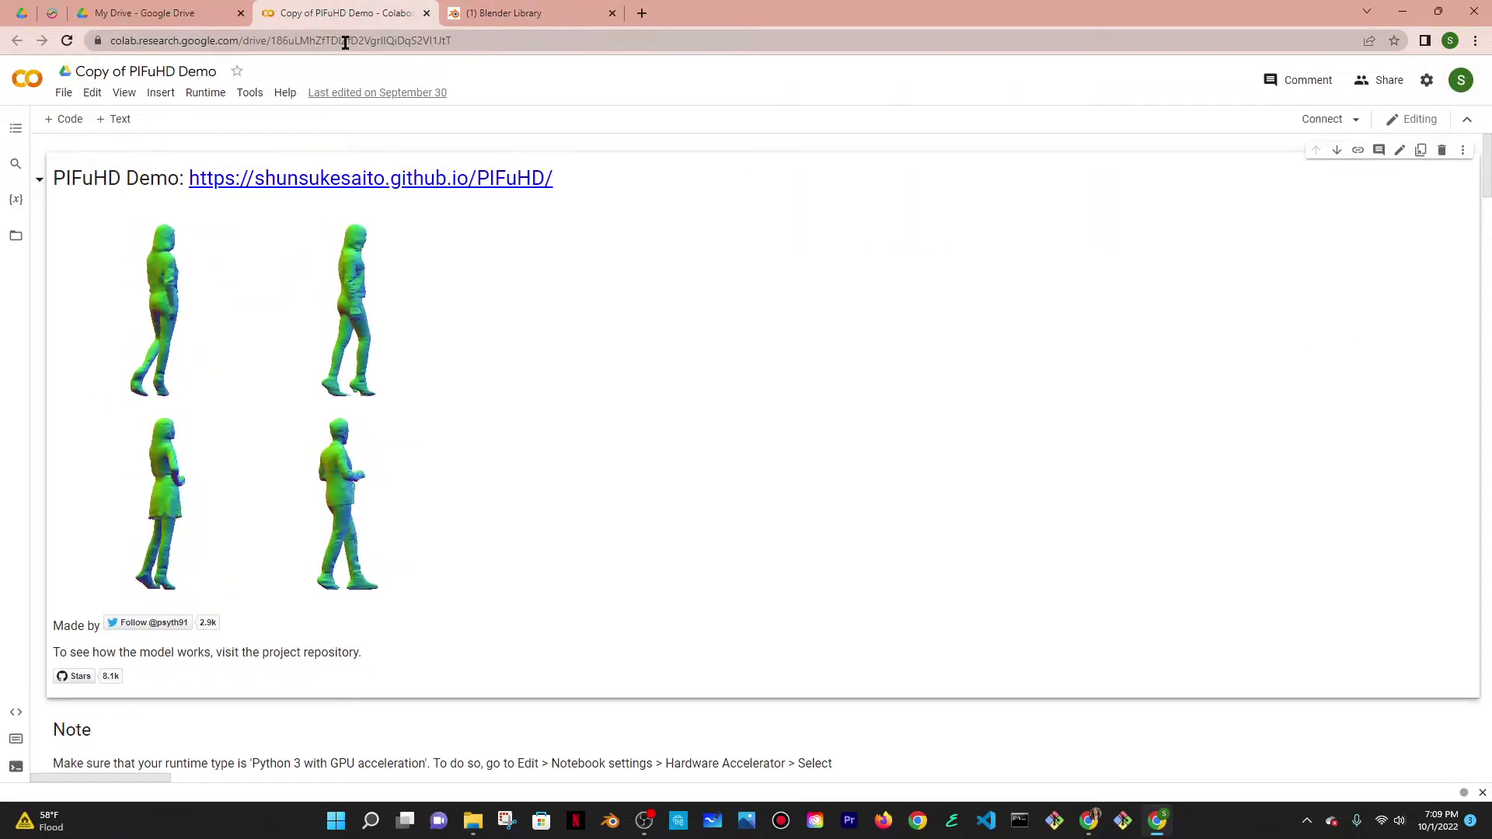
click(476, 13)
key(ctrl+shift+Tab)
click(536, 820)
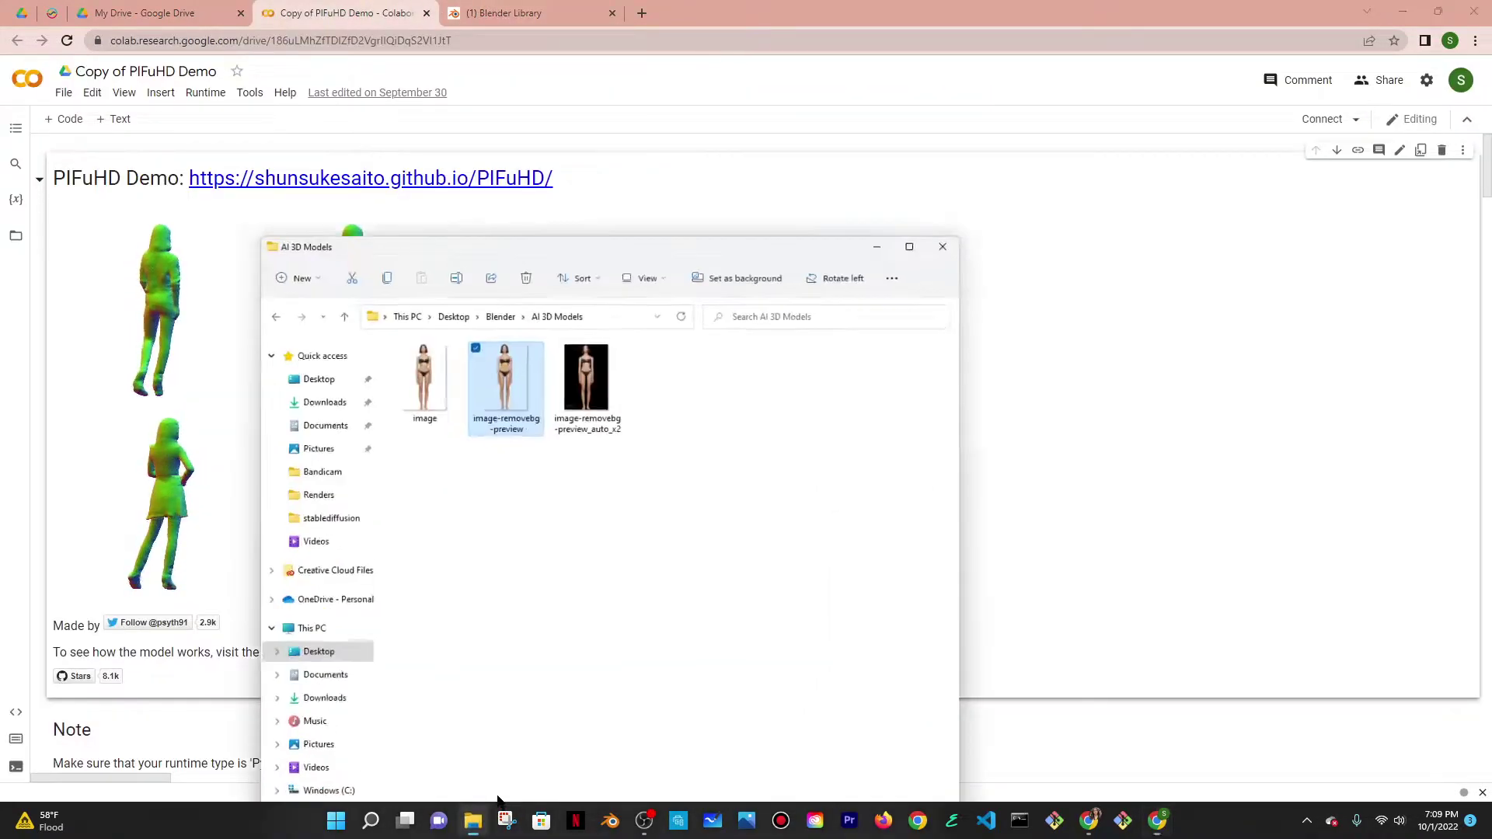
key(Return)
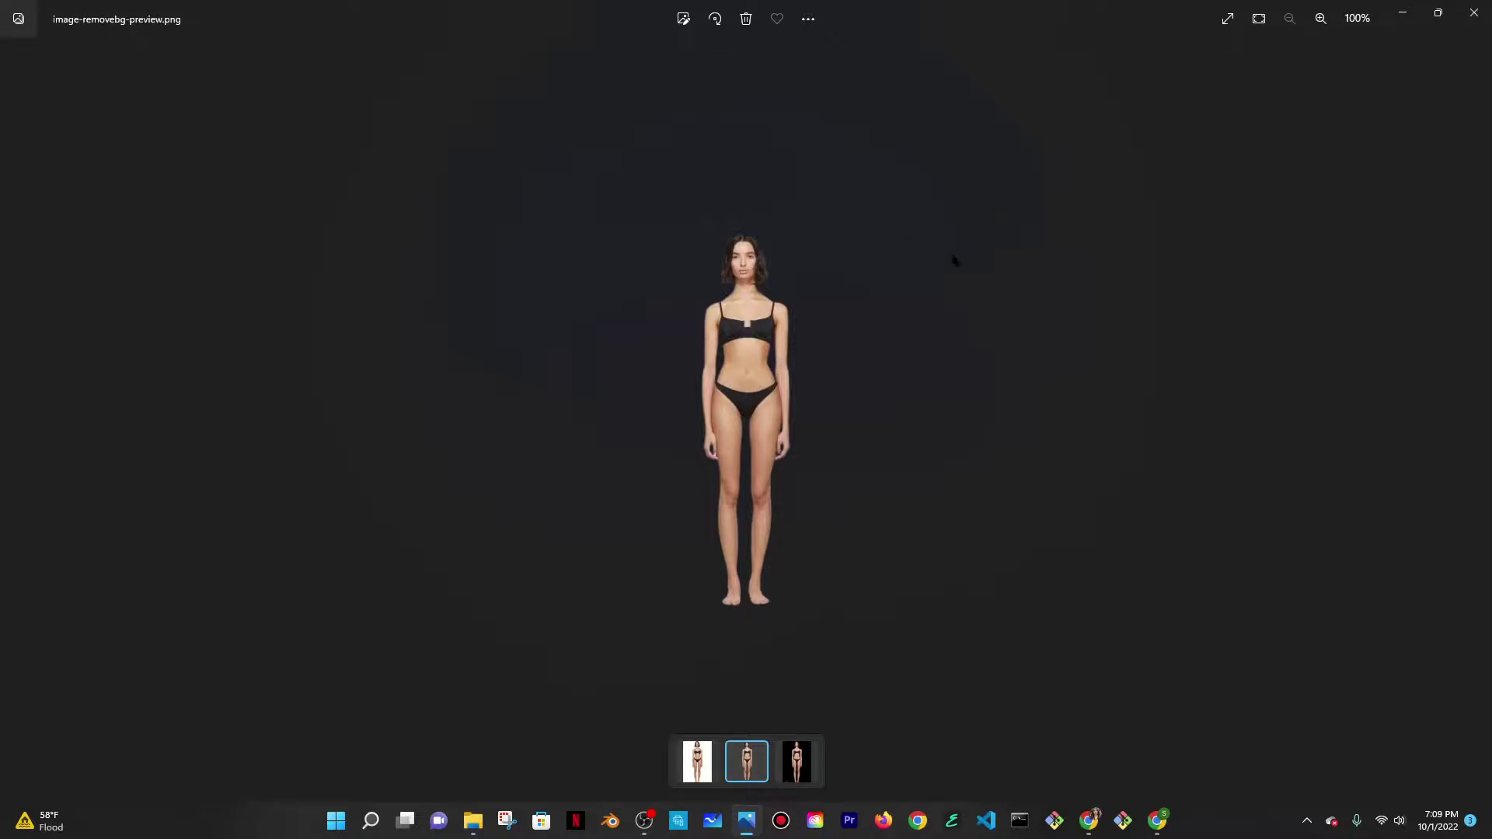
click(1474, 13)
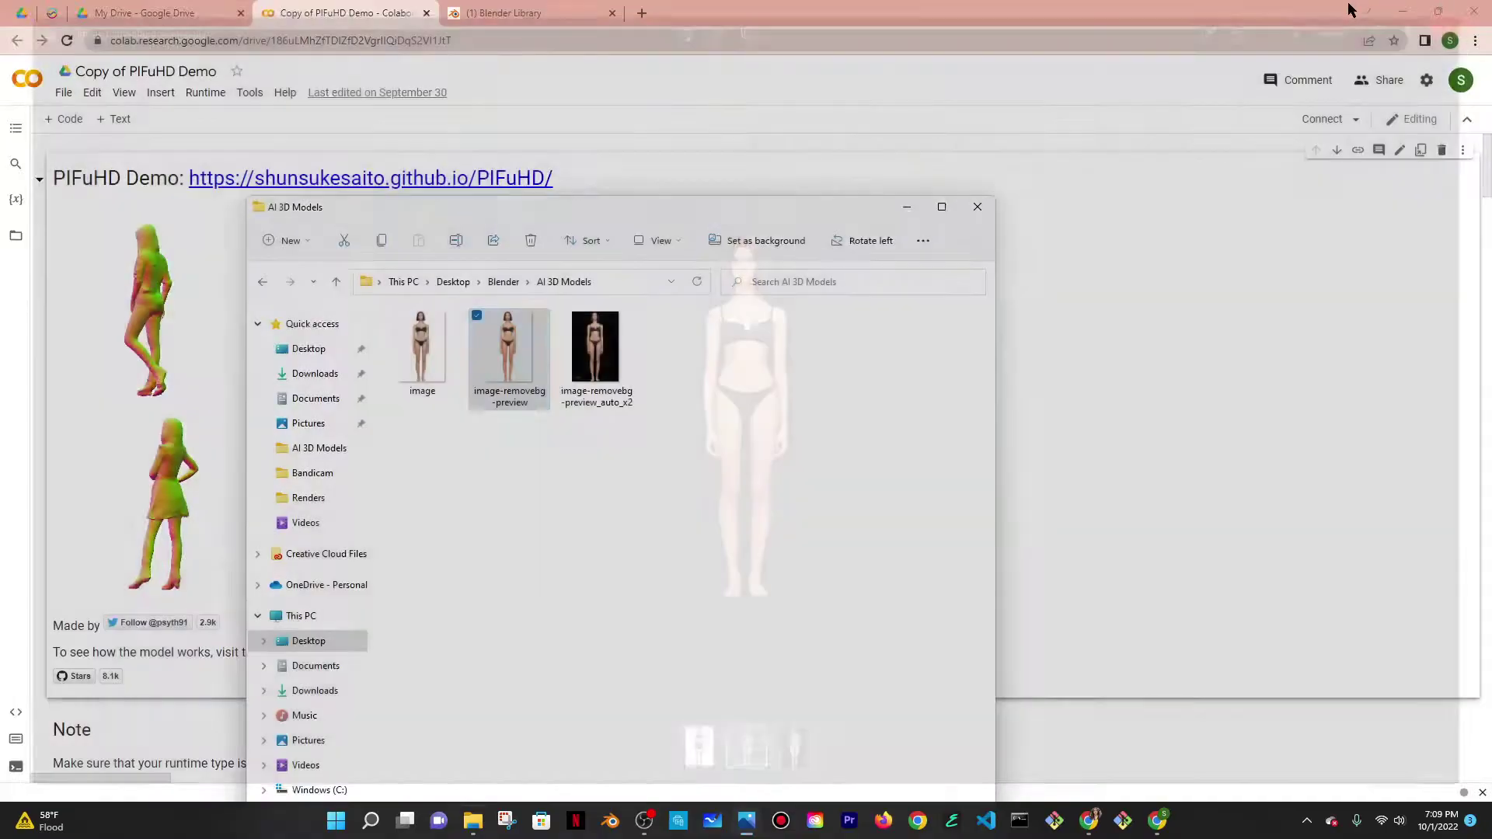
Step: Open Notion's Day 229 Image to 3D Model card and list its Resources files
click(925, 206)
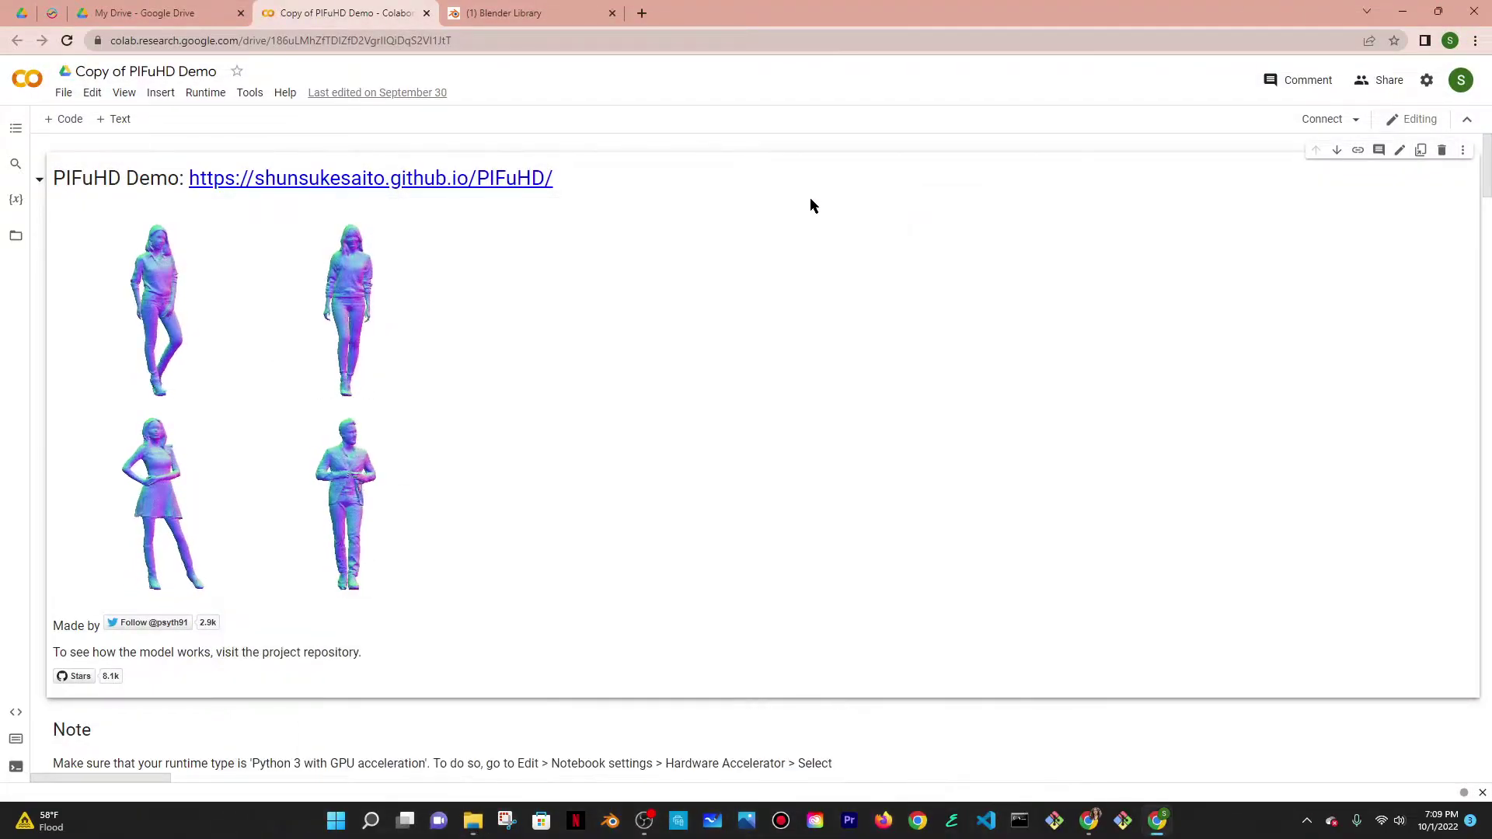
scroll(666, 230, down, 1)
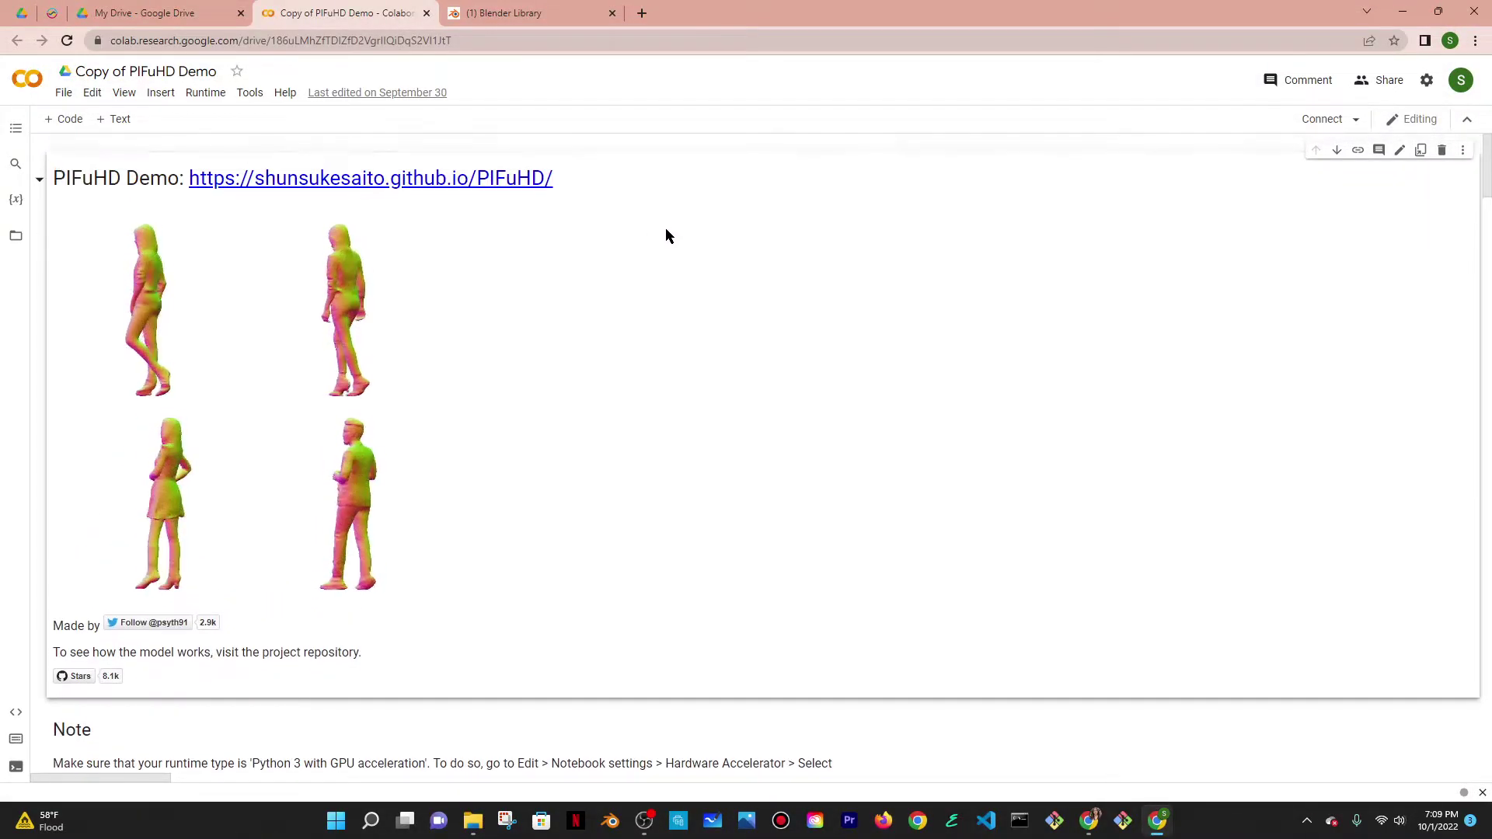
click(485, 12)
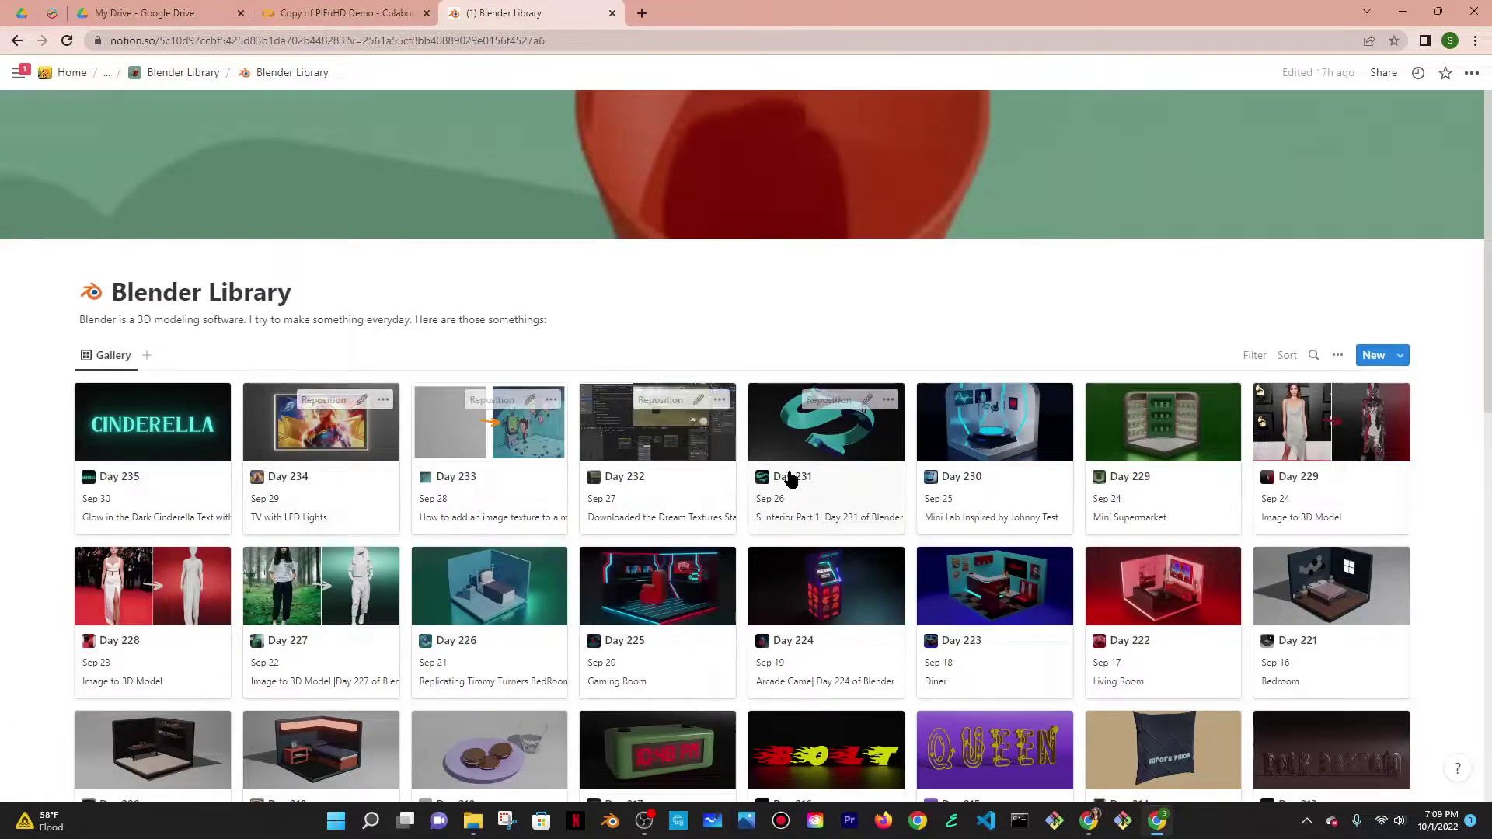
scroll(785, 476, down, 1)
click(1331, 365)
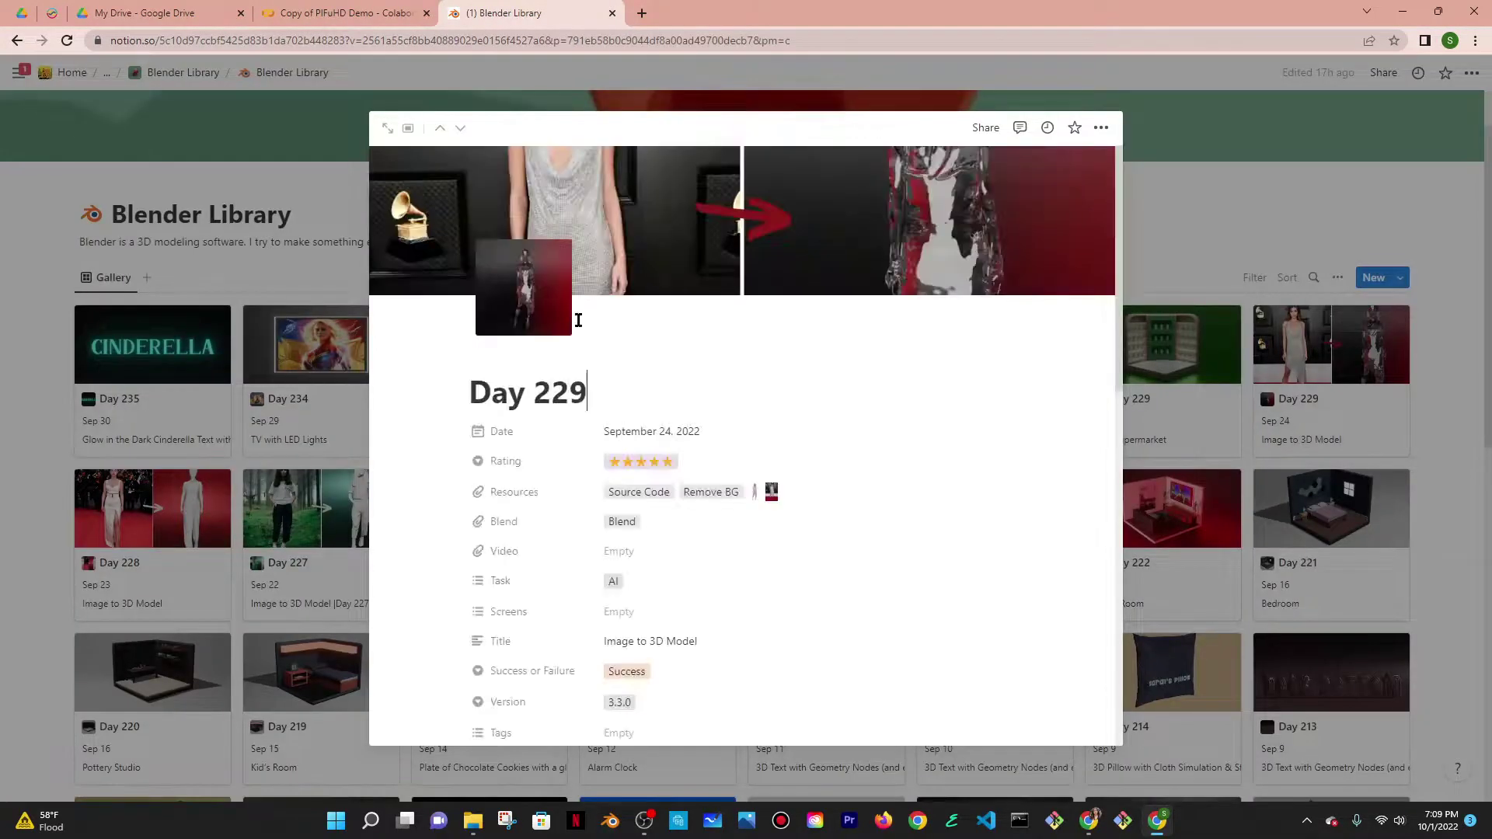
scroll(656, 406, down, 2)
click(630, 337)
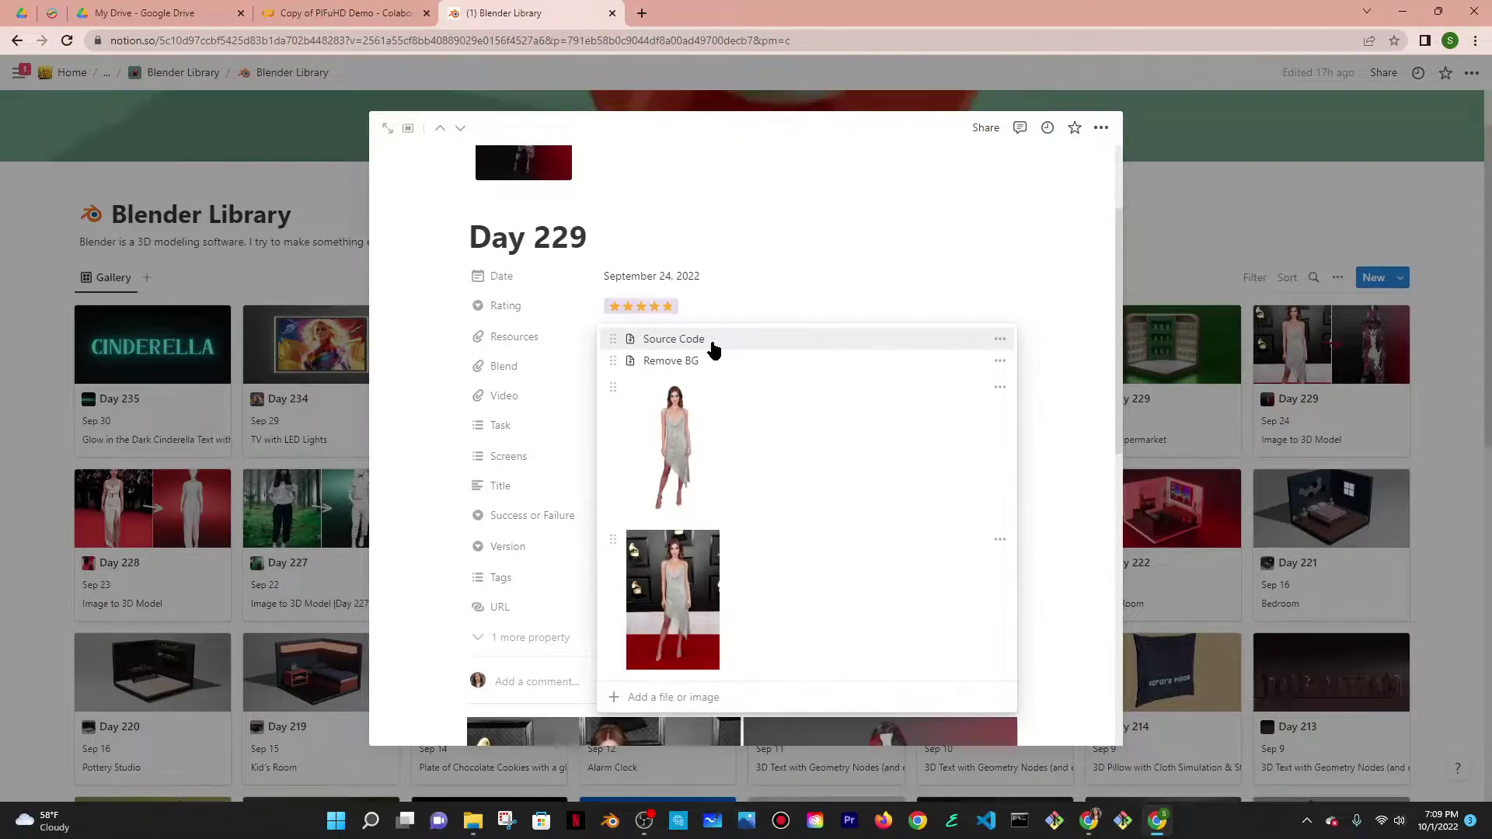
Step: Open the PIFuHD Source Code link, then close the original PIFuHD Demo notebook
click(692, 342)
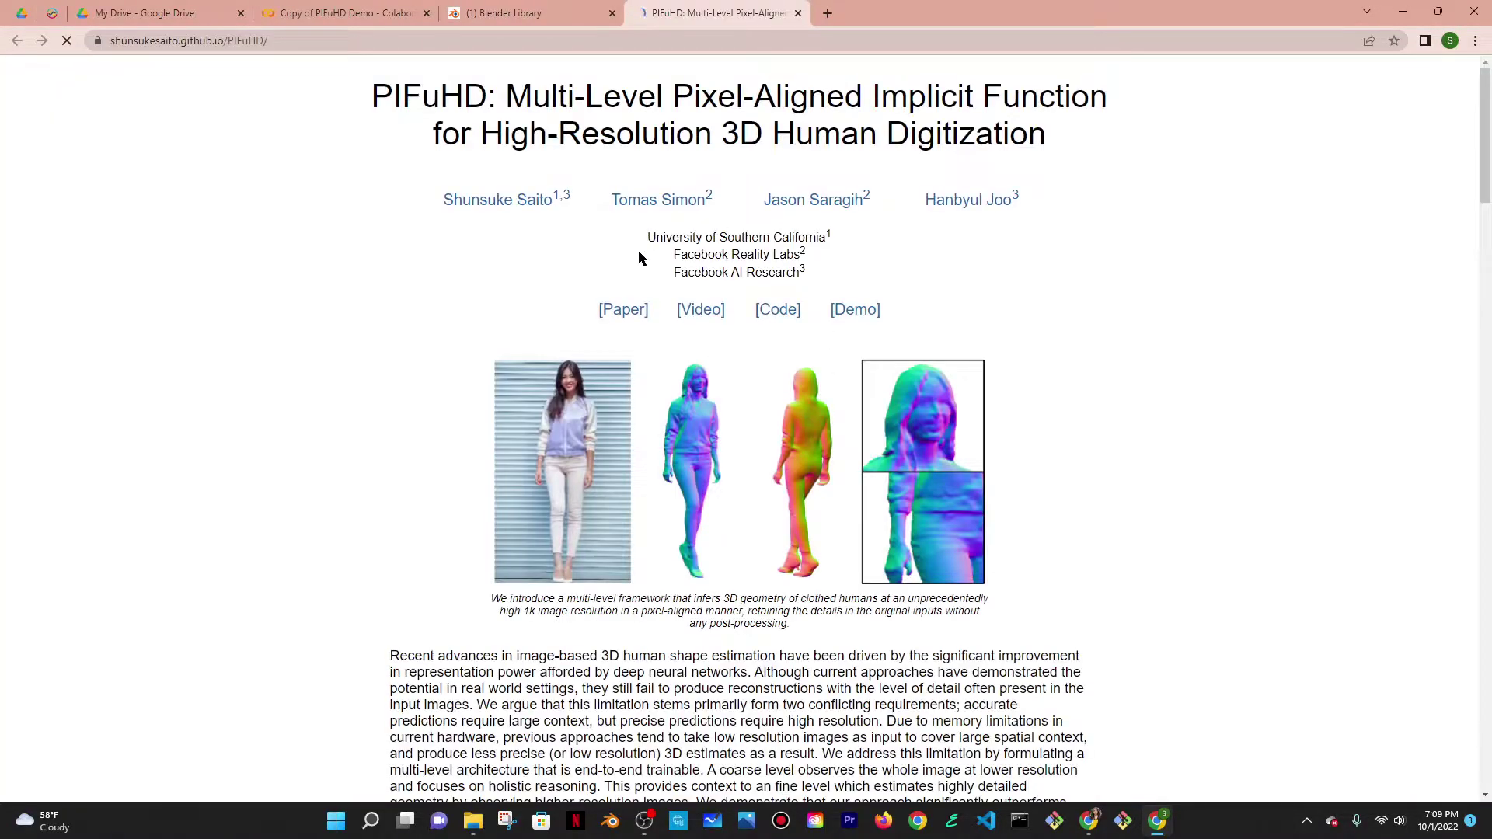
scroll(926, 293, down, 20)
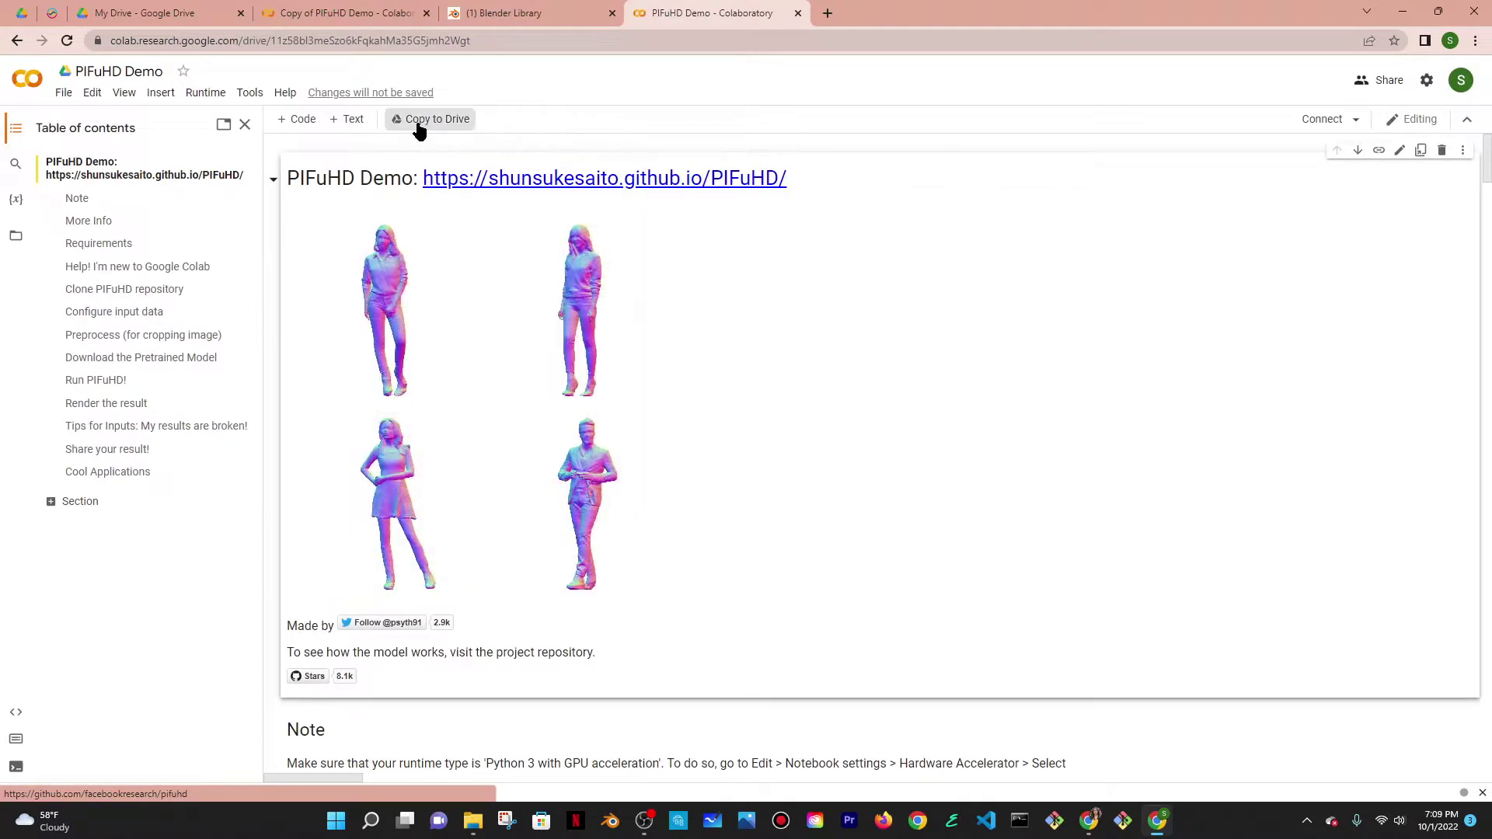
click(798, 13)
Step: Connect the Copy of PIFuHD Demo notebook to a hosted runtime
click(310, 6)
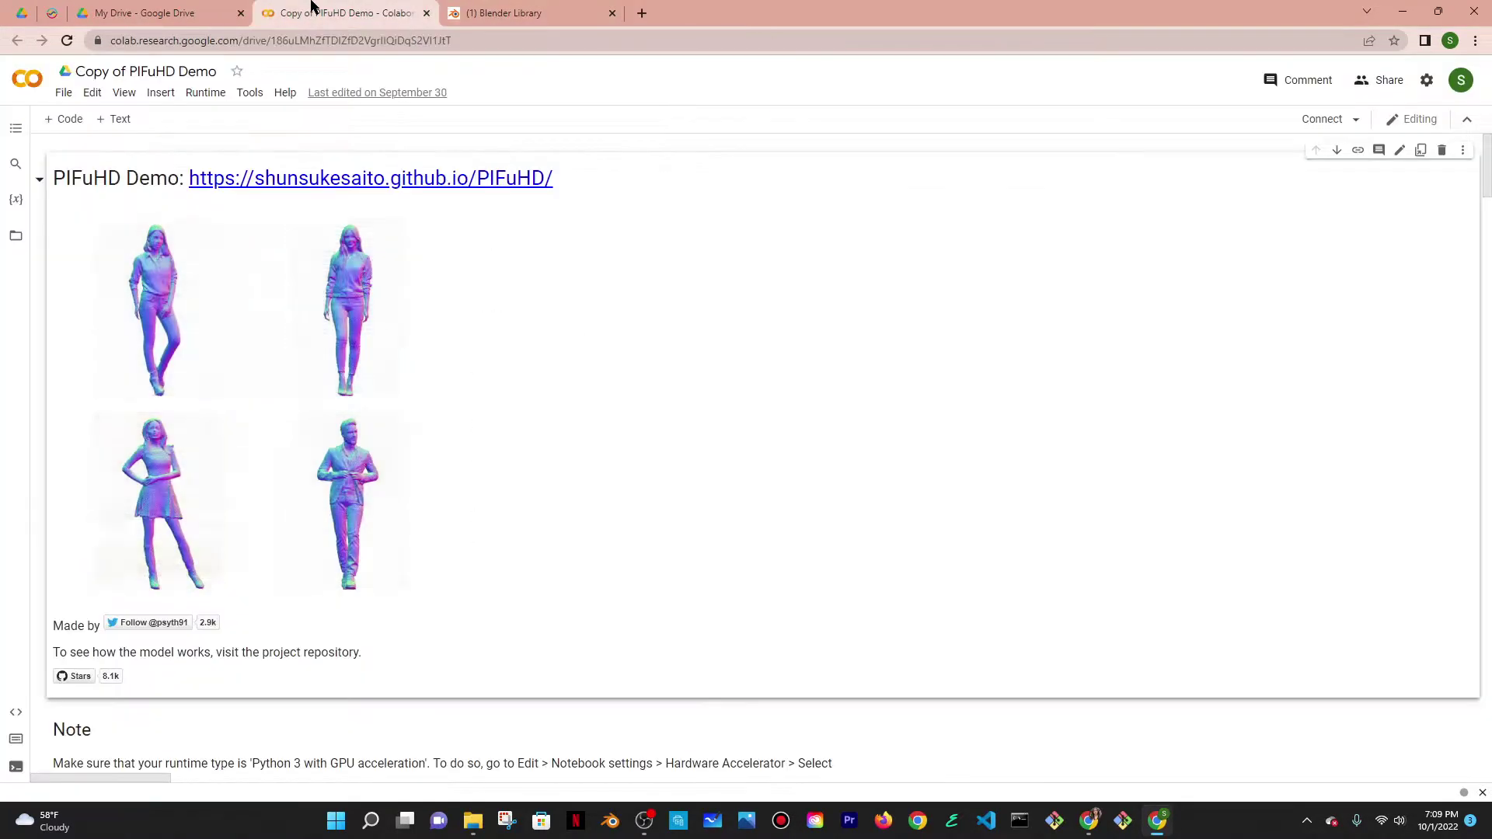
click(1356, 121)
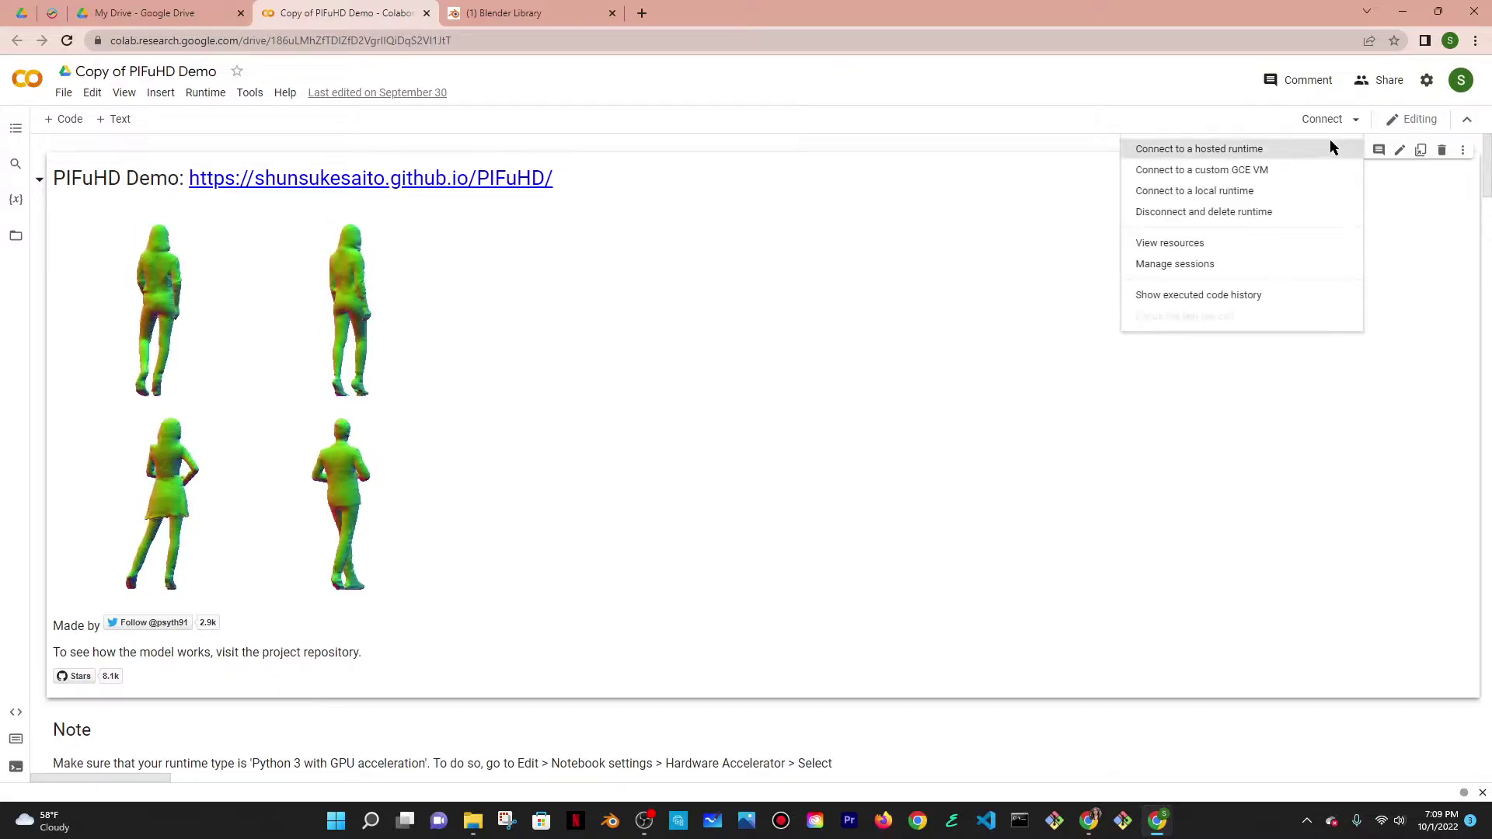
click(1266, 146)
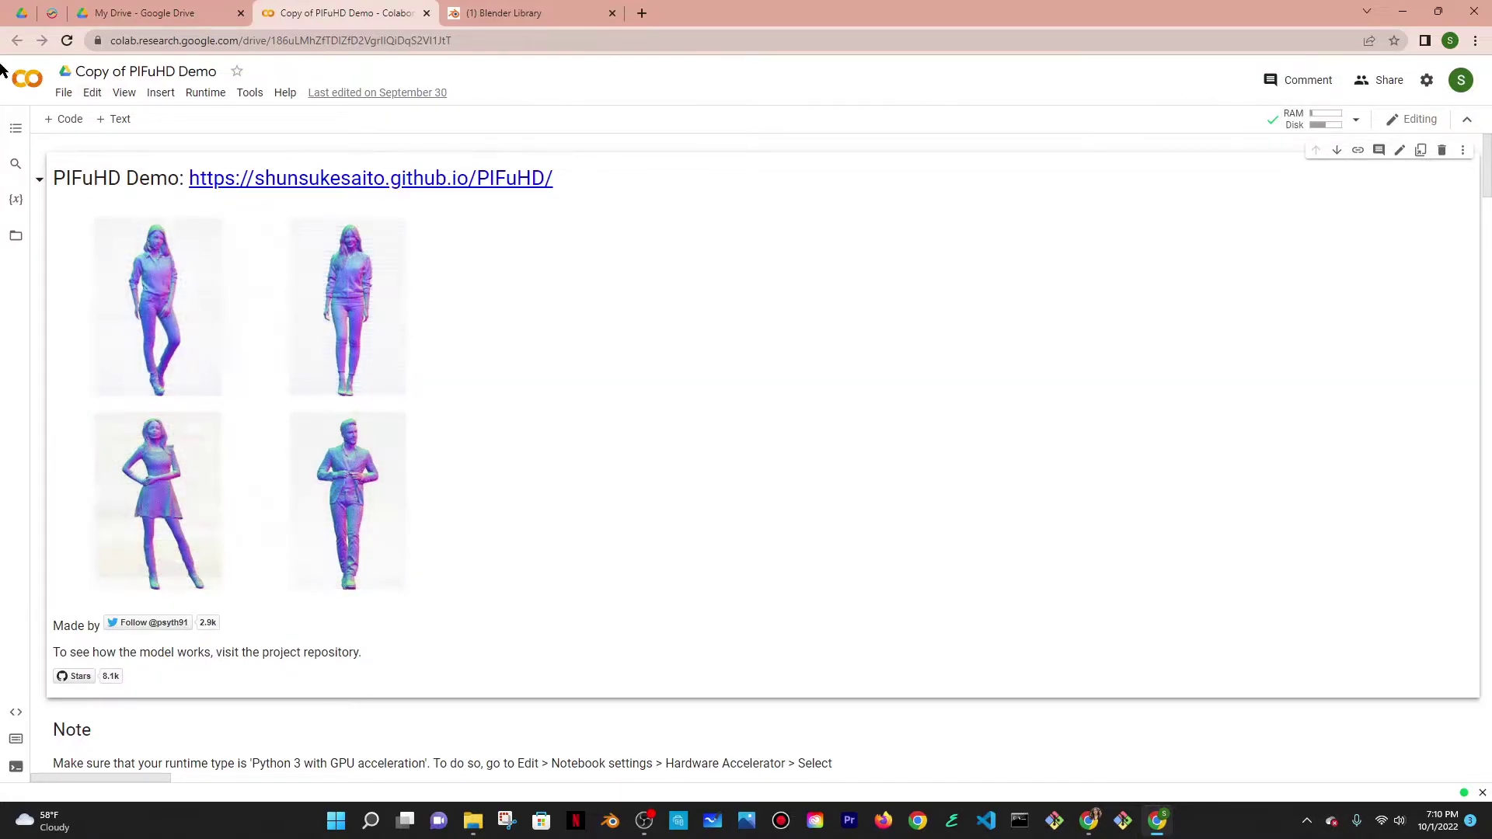
Step: Run all cells of the notebook from the Runtime menu
click(203, 94)
click(232, 121)
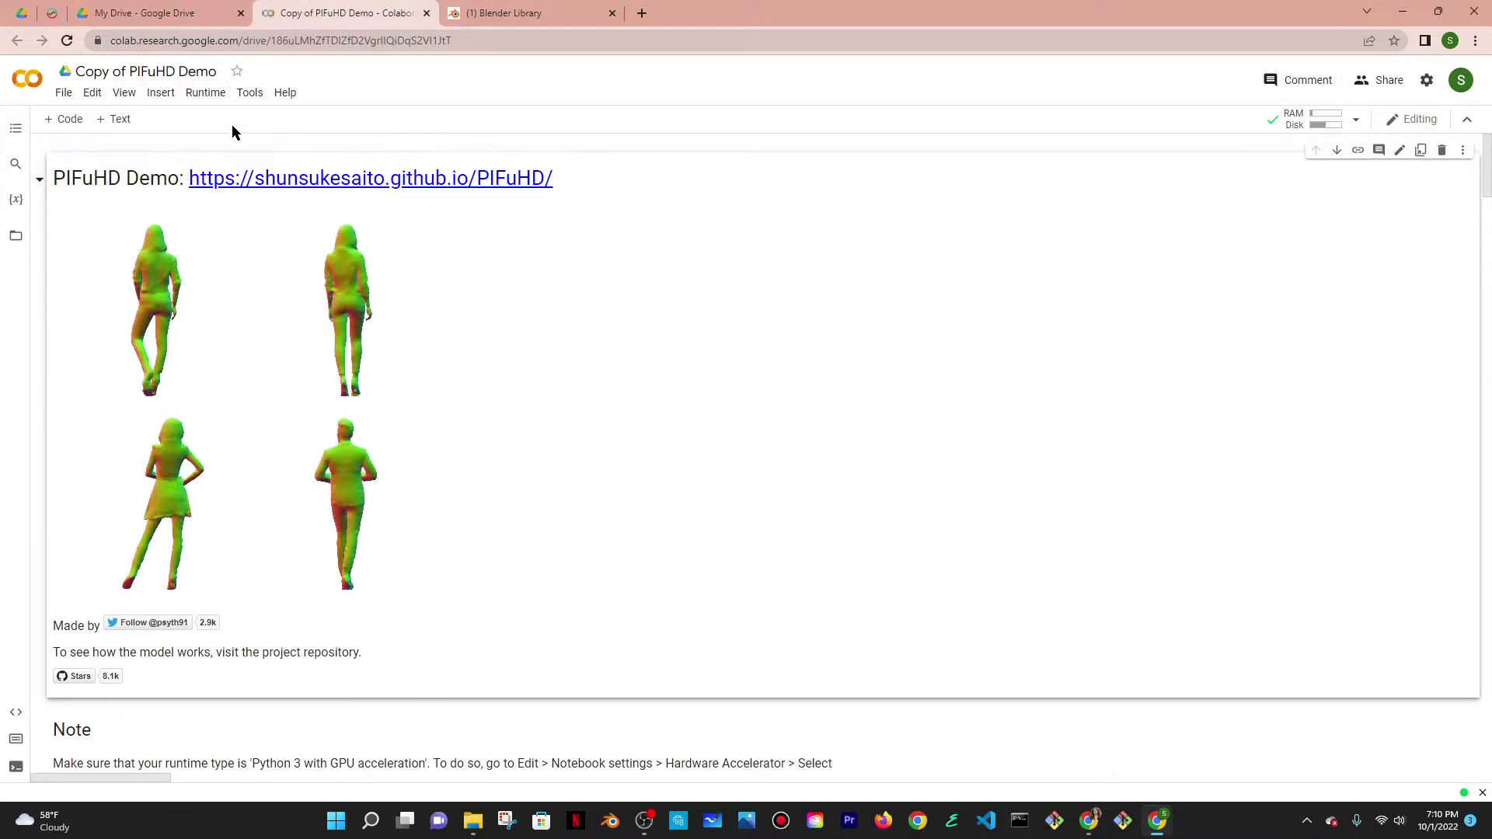
scroll(129, 216, down, 1)
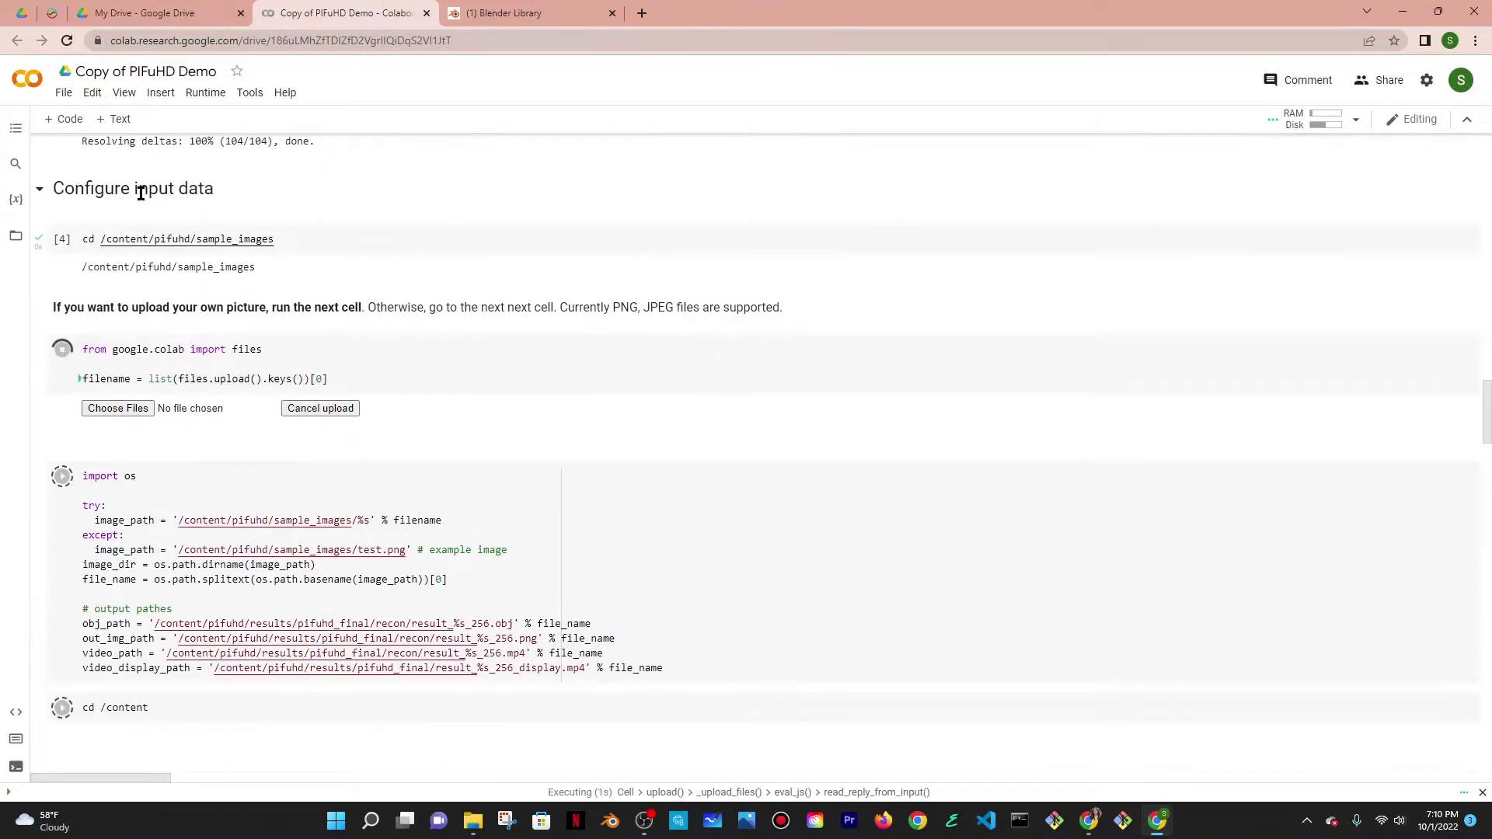
Step: Upload image-removebg-preview_auto_x2.jpg from Desktop > Blender > AI 3D Models
click(117, 410)
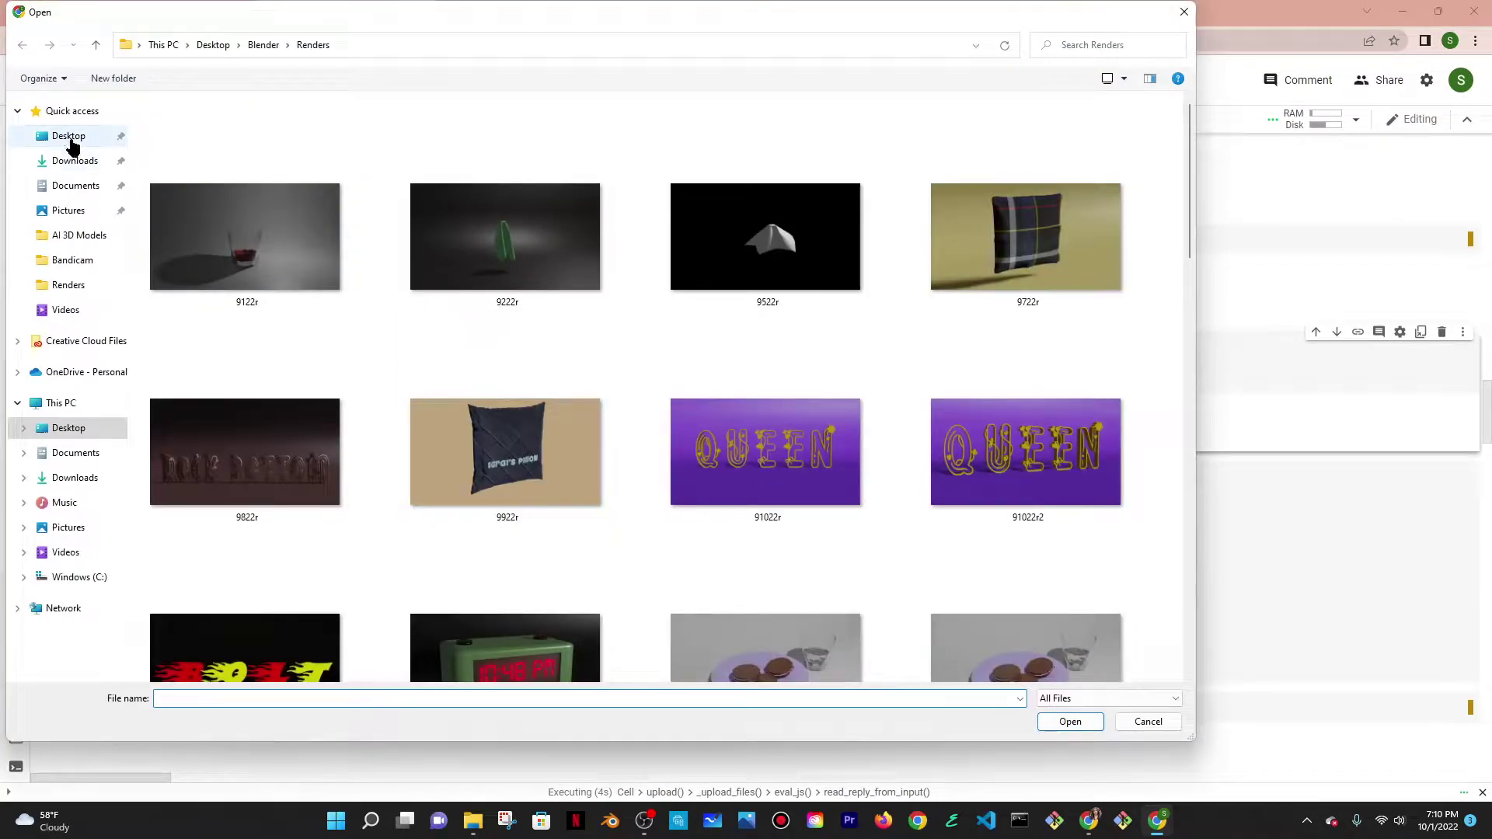
click(70, 139)
double_click(170, 187)
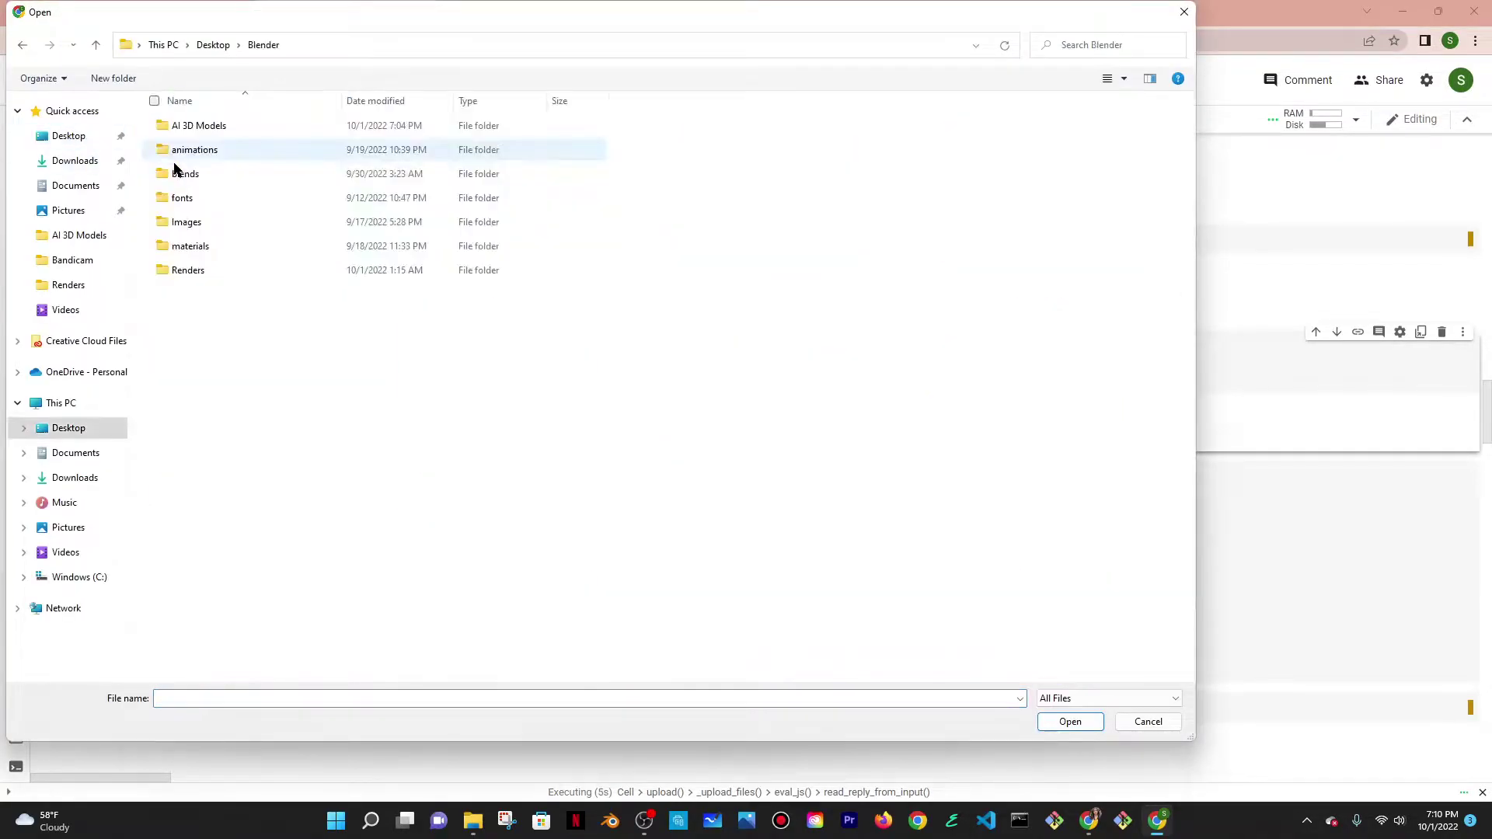
double_click(199, 126)
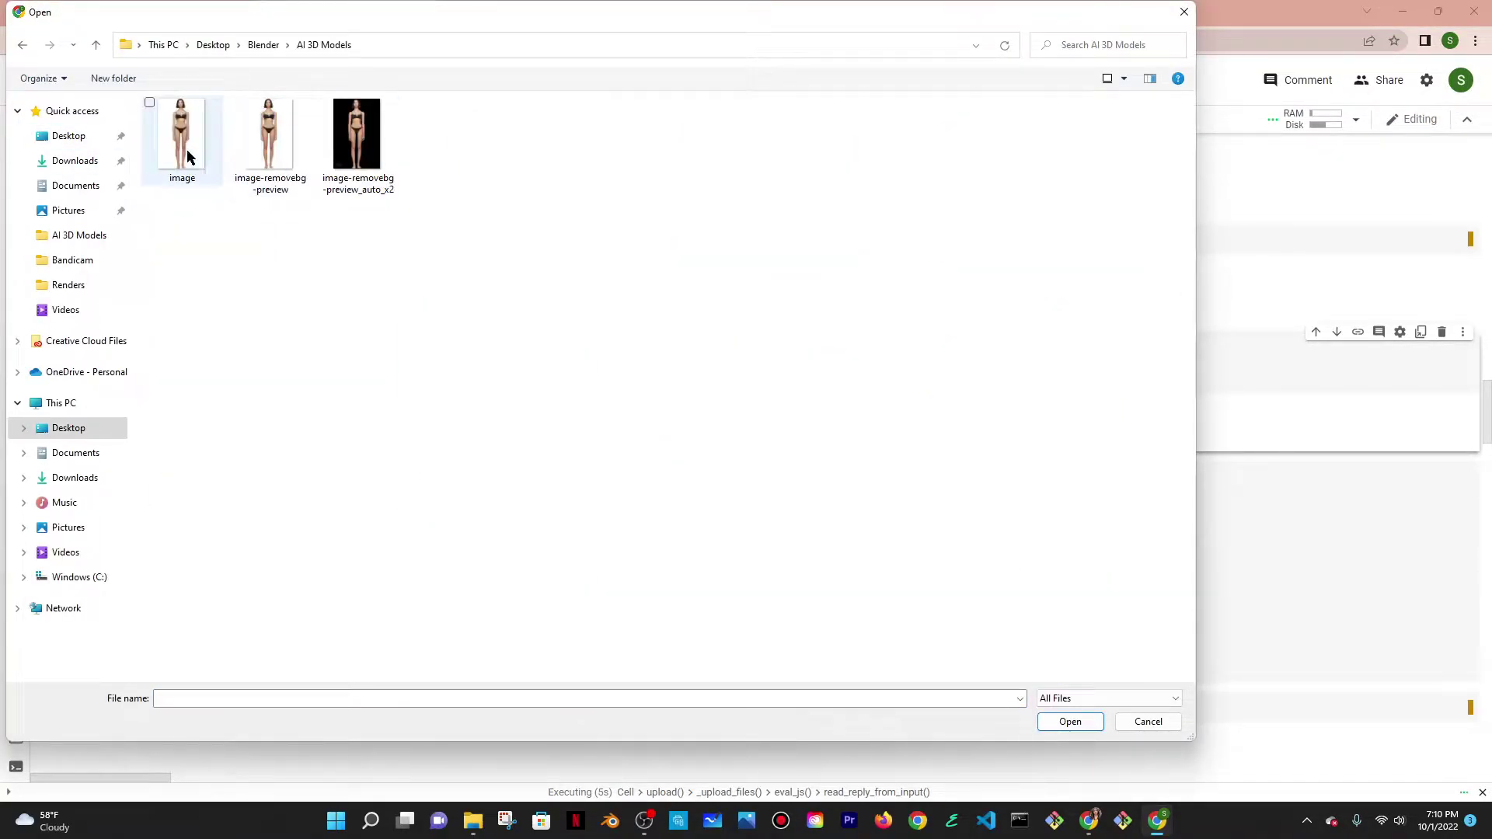
click(356, 144)
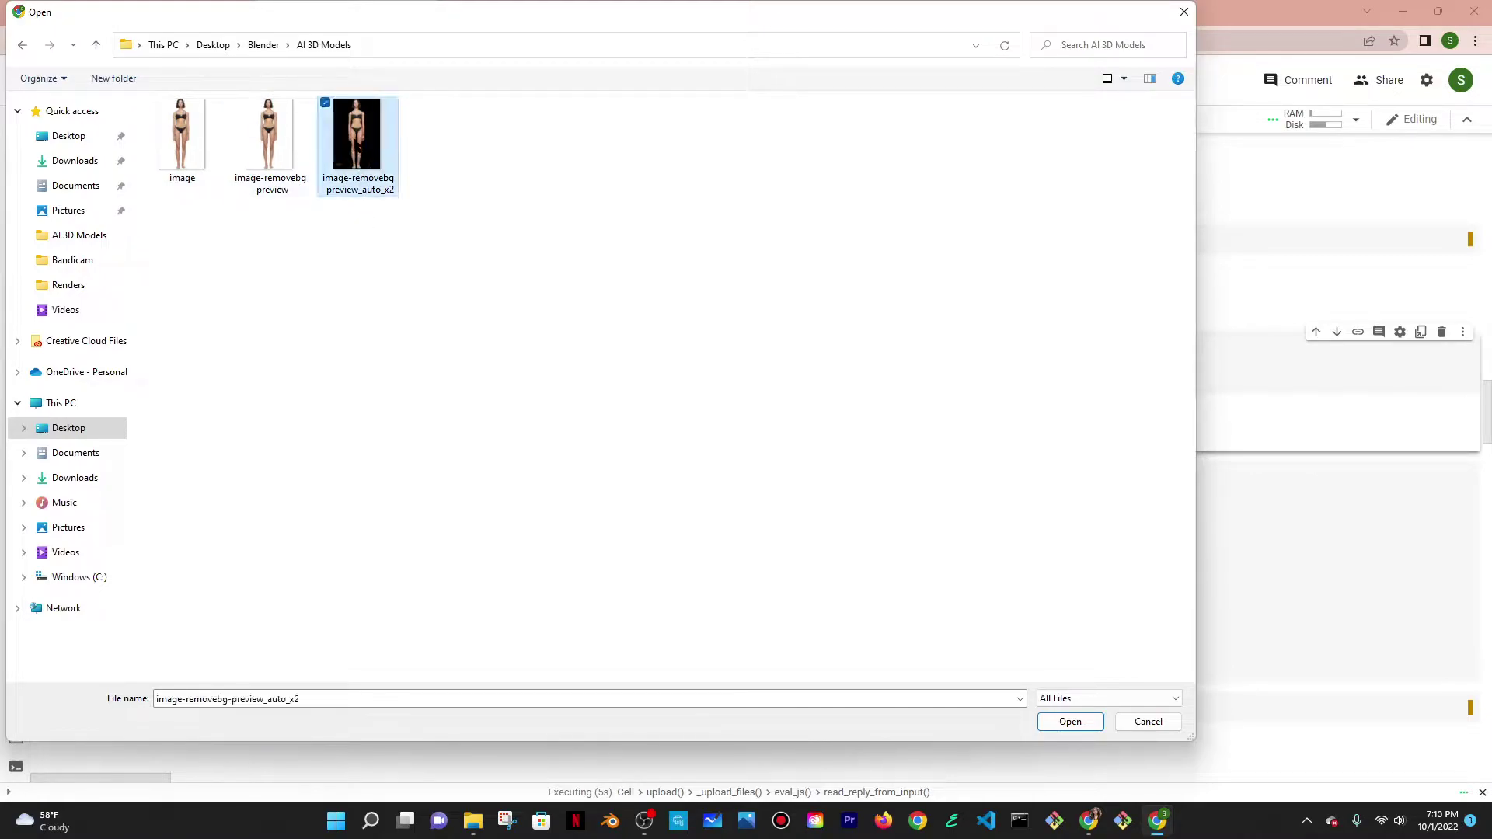
key(Return)
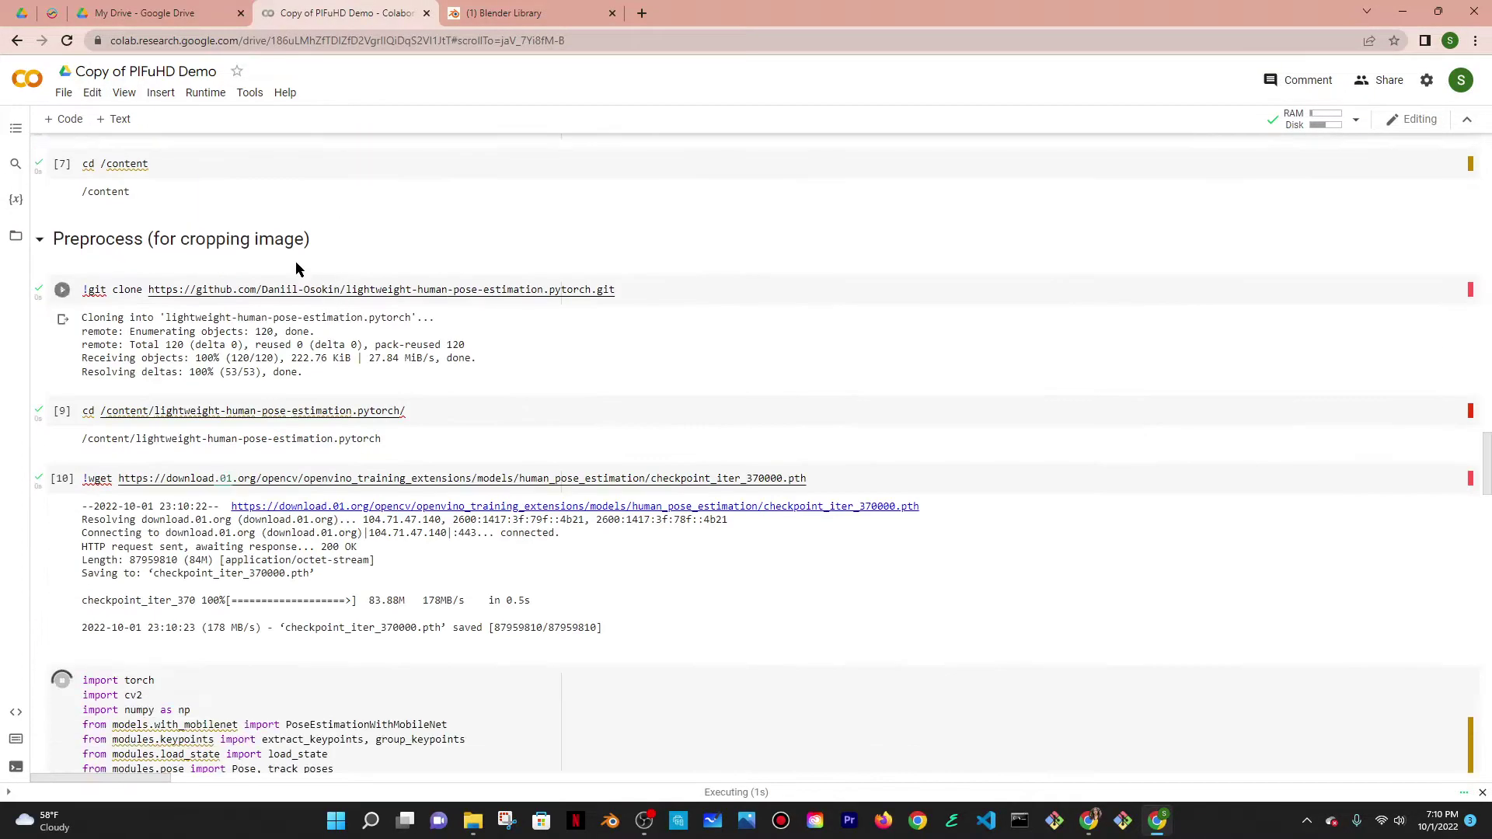
Step: Scroll to the render cell's video of the rotating reconstructed woman beside the photo
scroll(295, 269, down, 5)
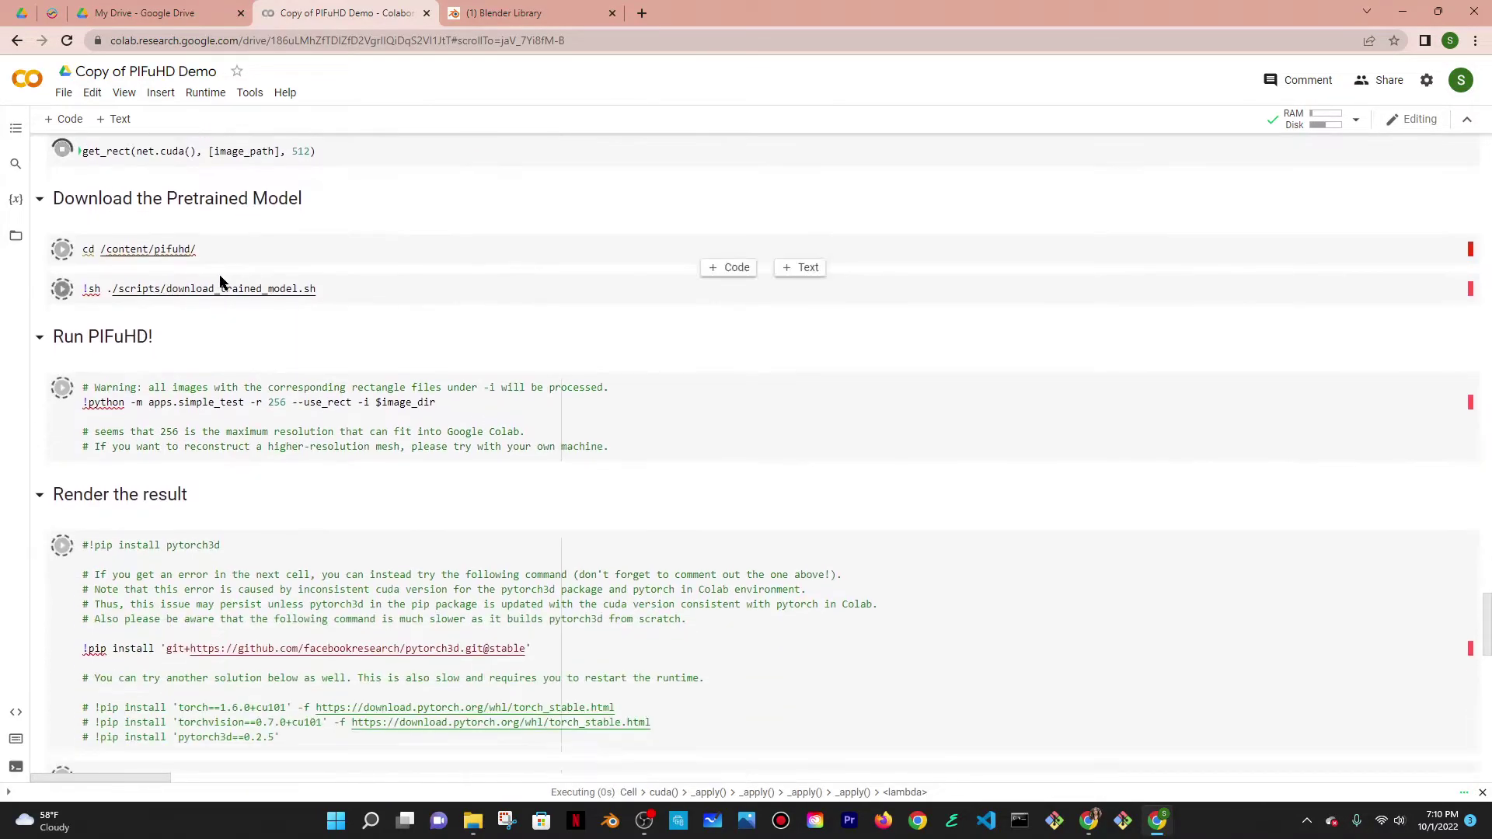
scroll(177, 268, down, 5)
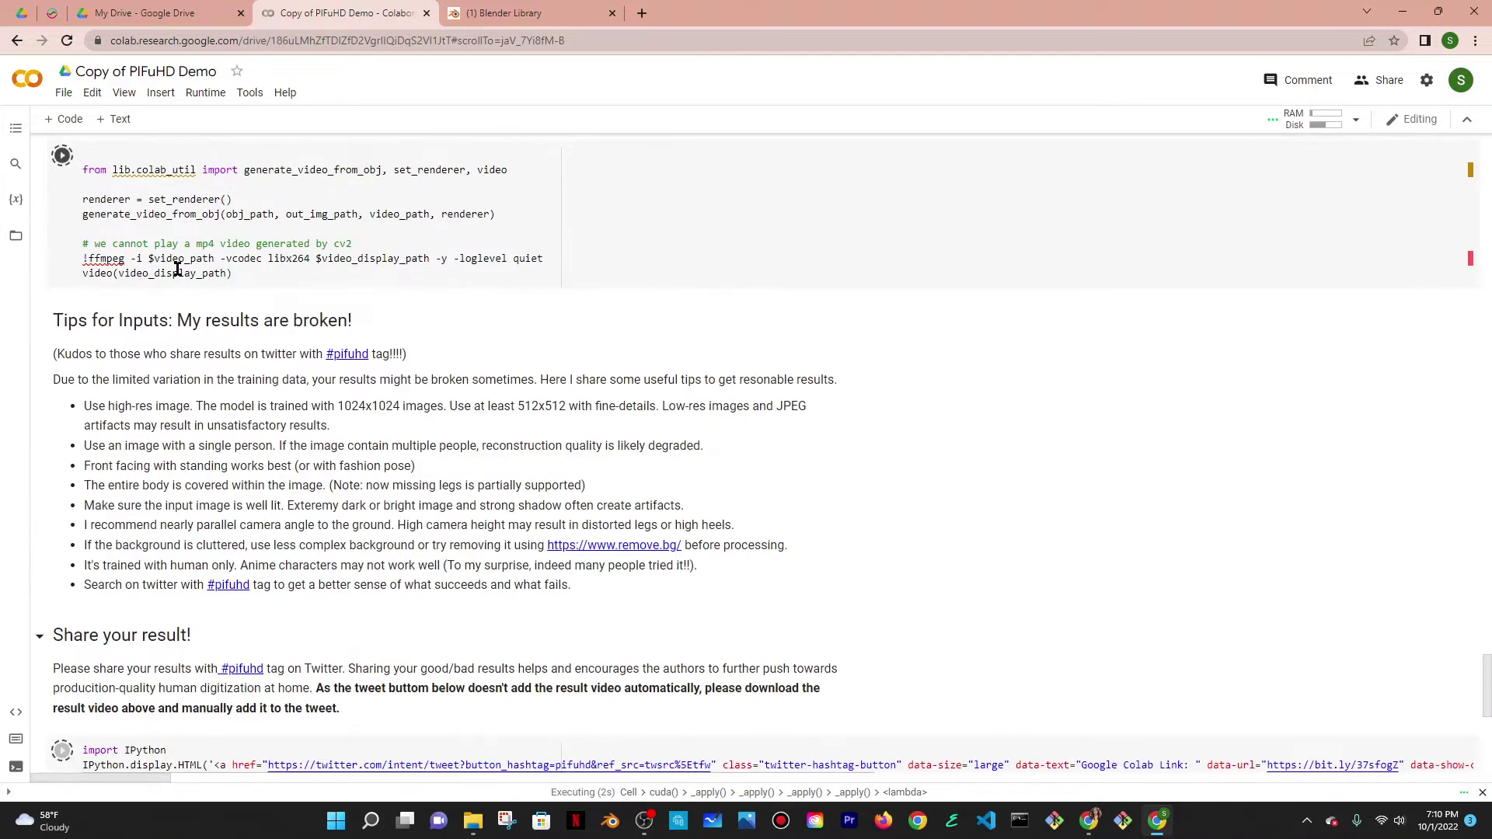
scroll(233, 280, up, 5)
scroll(311, 296, down, 3)
scroll(405, 311, up, 2)
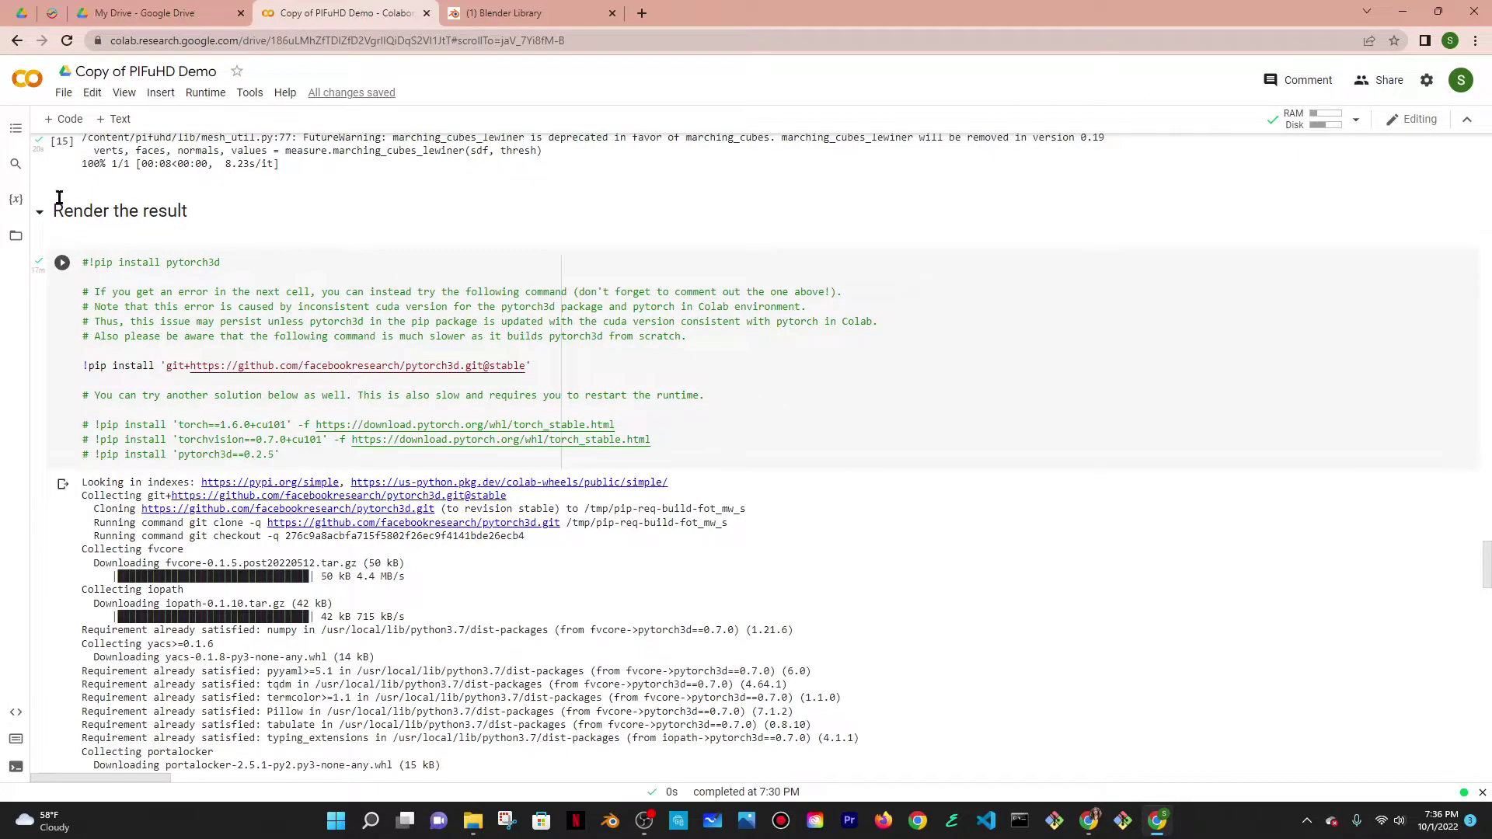
scroll(117, 231, down, 15)
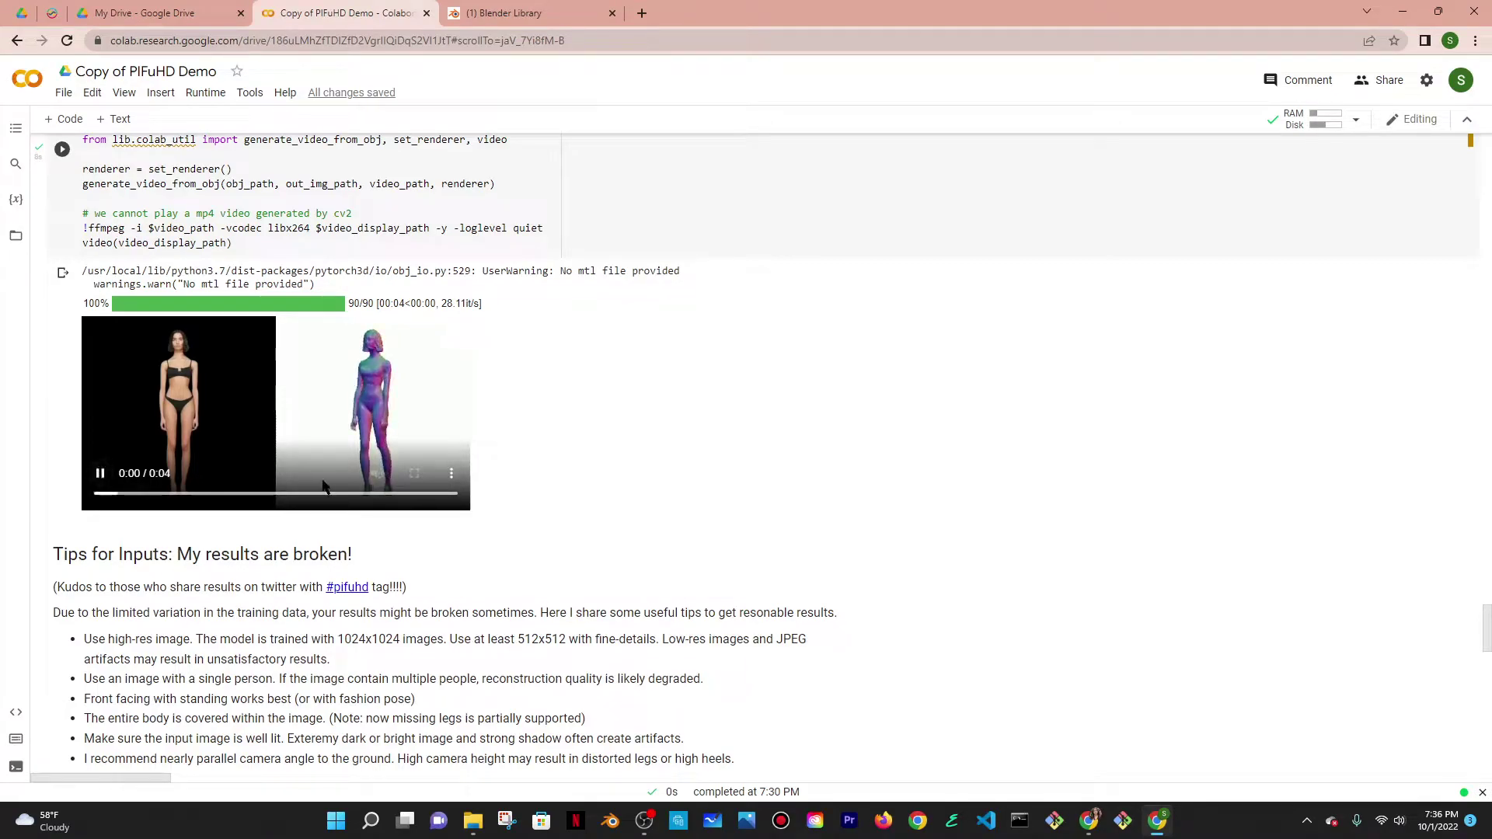
Step: Download the rendered result video and bring up the notebook's Files panel
click(450, 474)
click(373, 396)
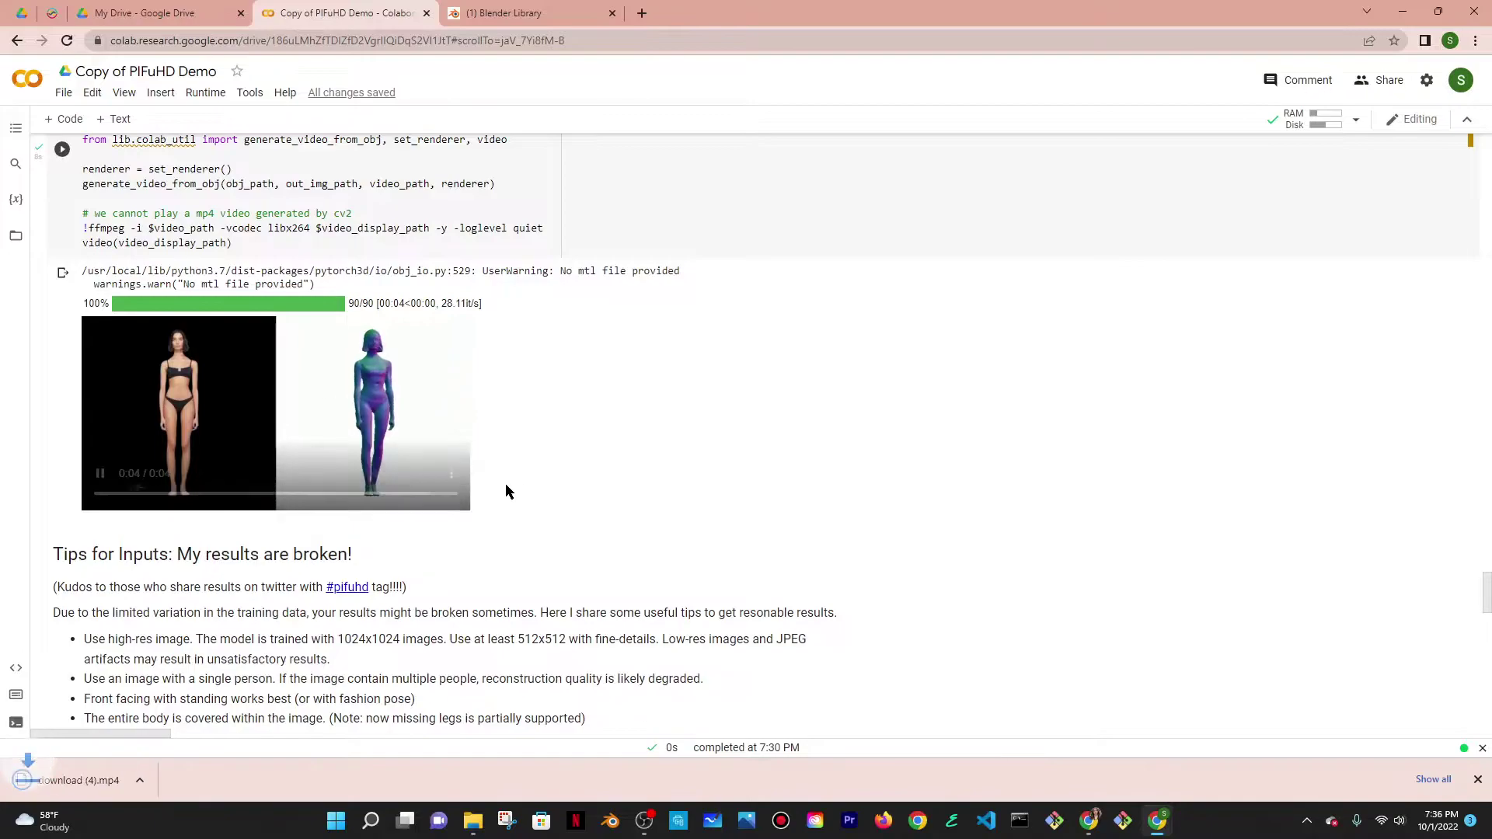
click(18, 239)
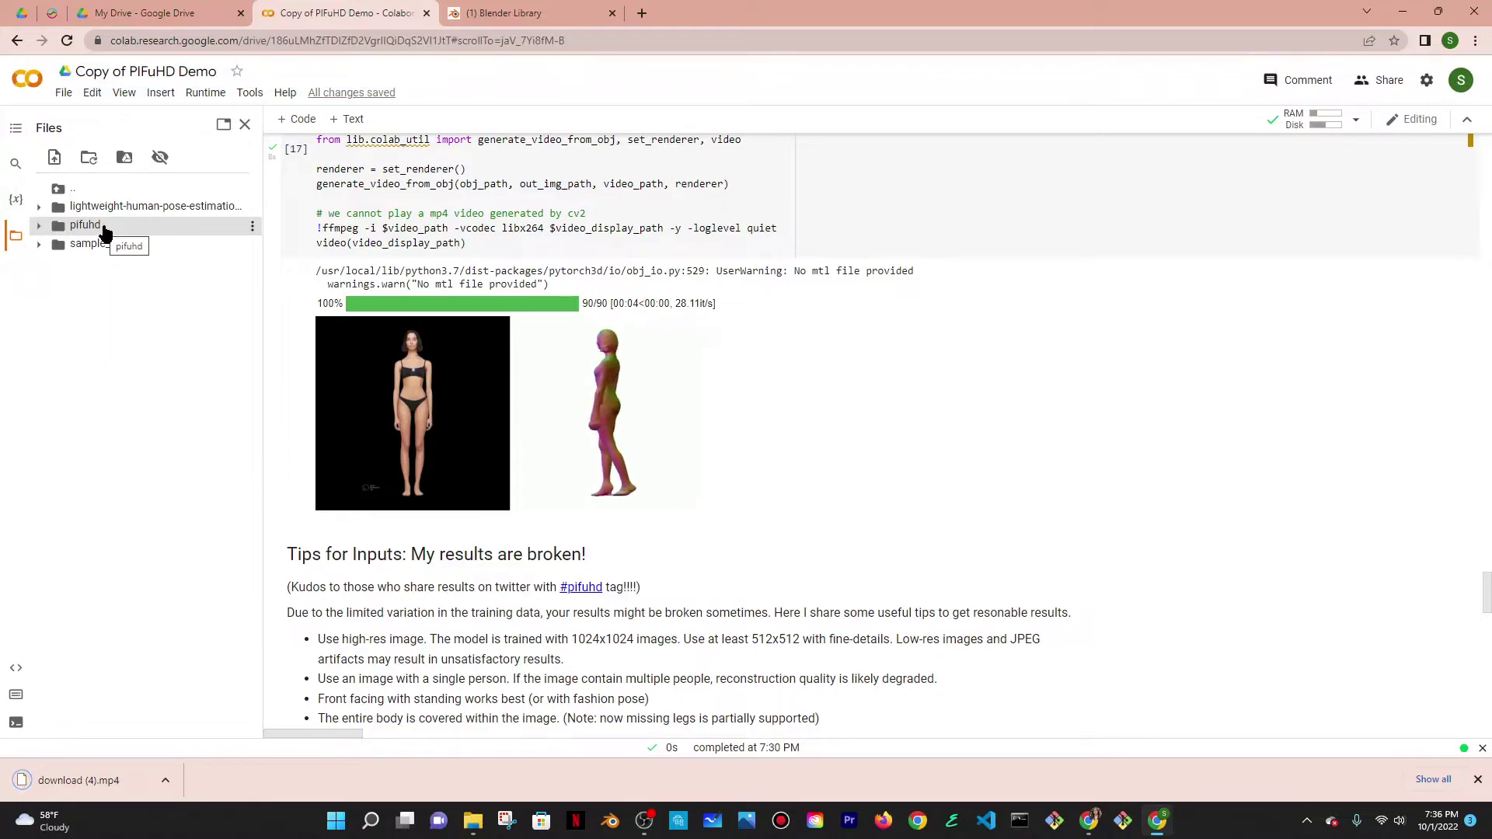
click(17, 239)
click(18, 242)
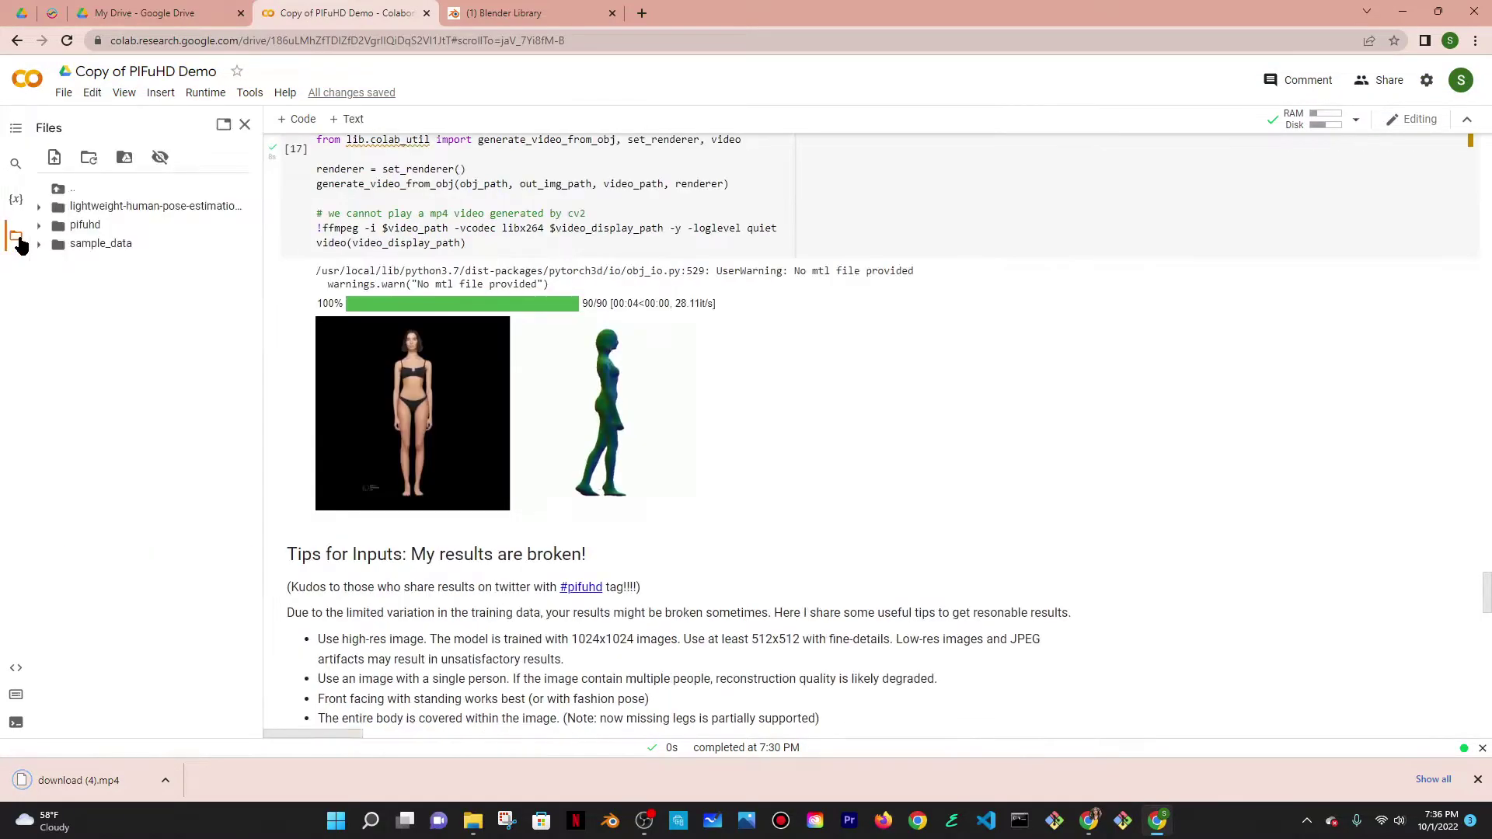
Step: Download result_image-removebg-preview_auto_x2_256.obj from pifuhd/results/pifuhd_final/recon, then launch Blender
click(38, 226)
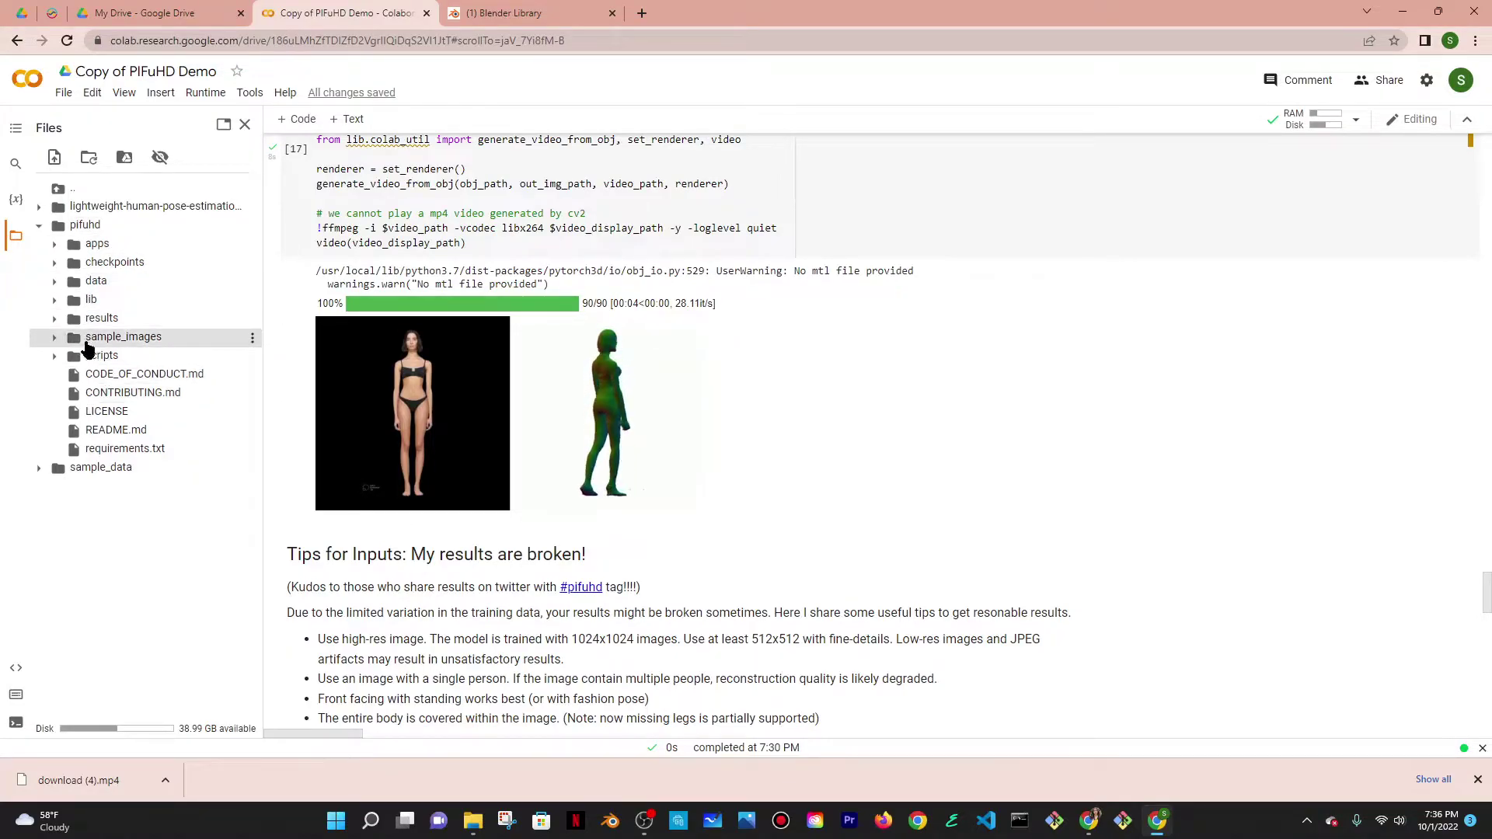
click(55, 321)
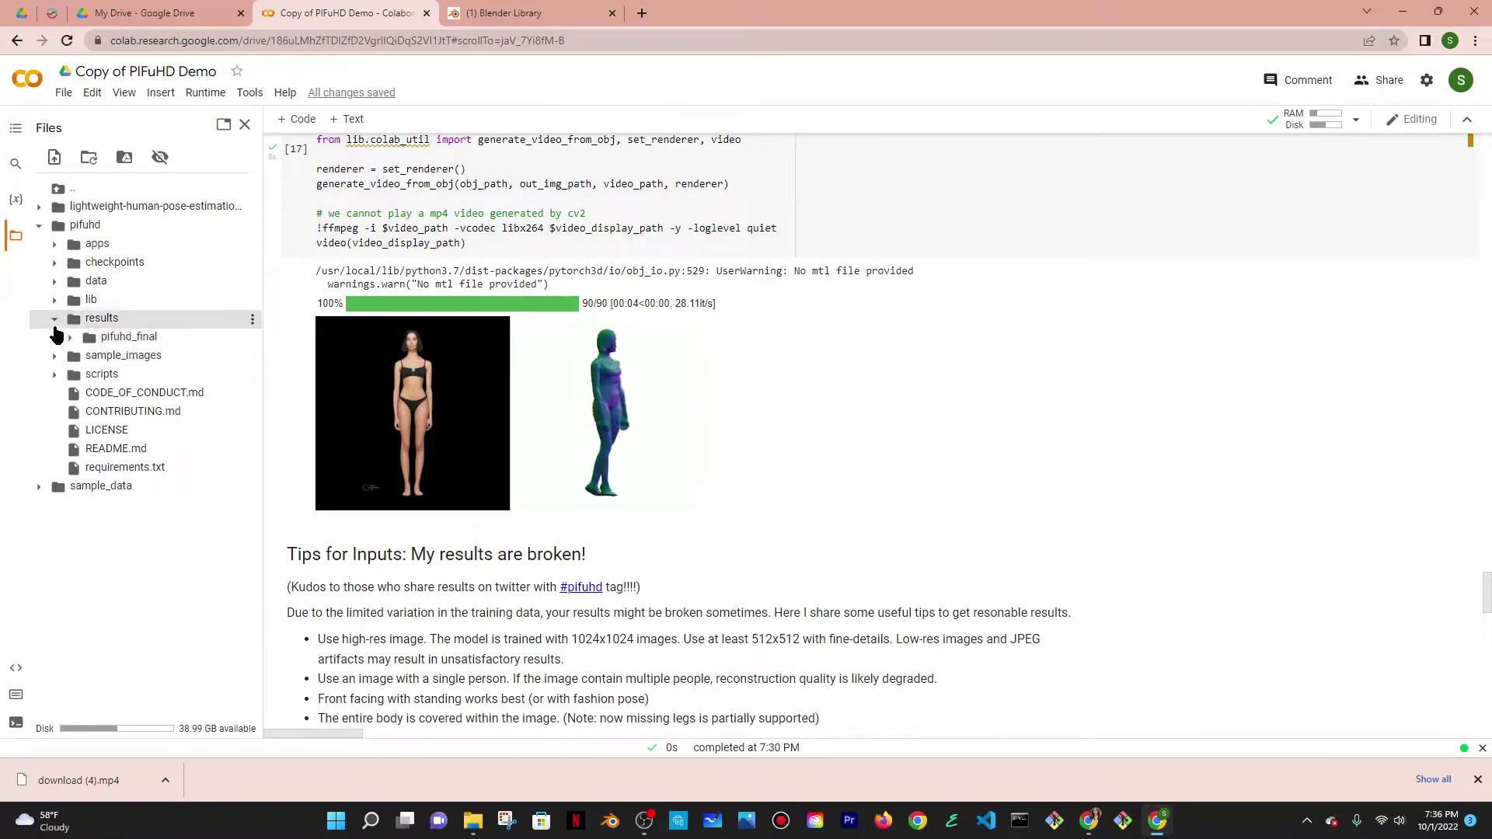
click(123, 337)
click(144, 358)
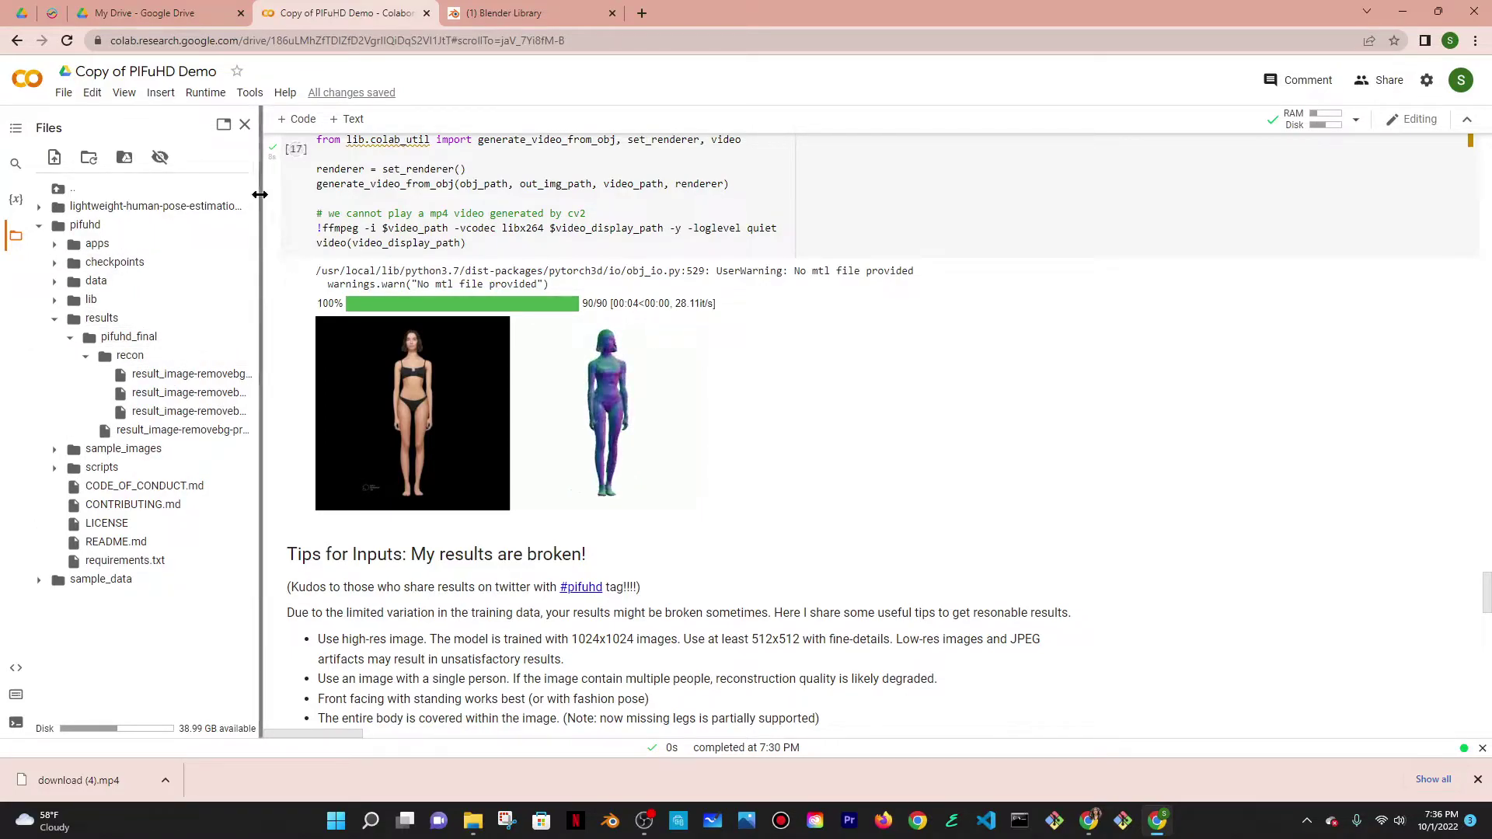
drag(262, 193, 480, 201)
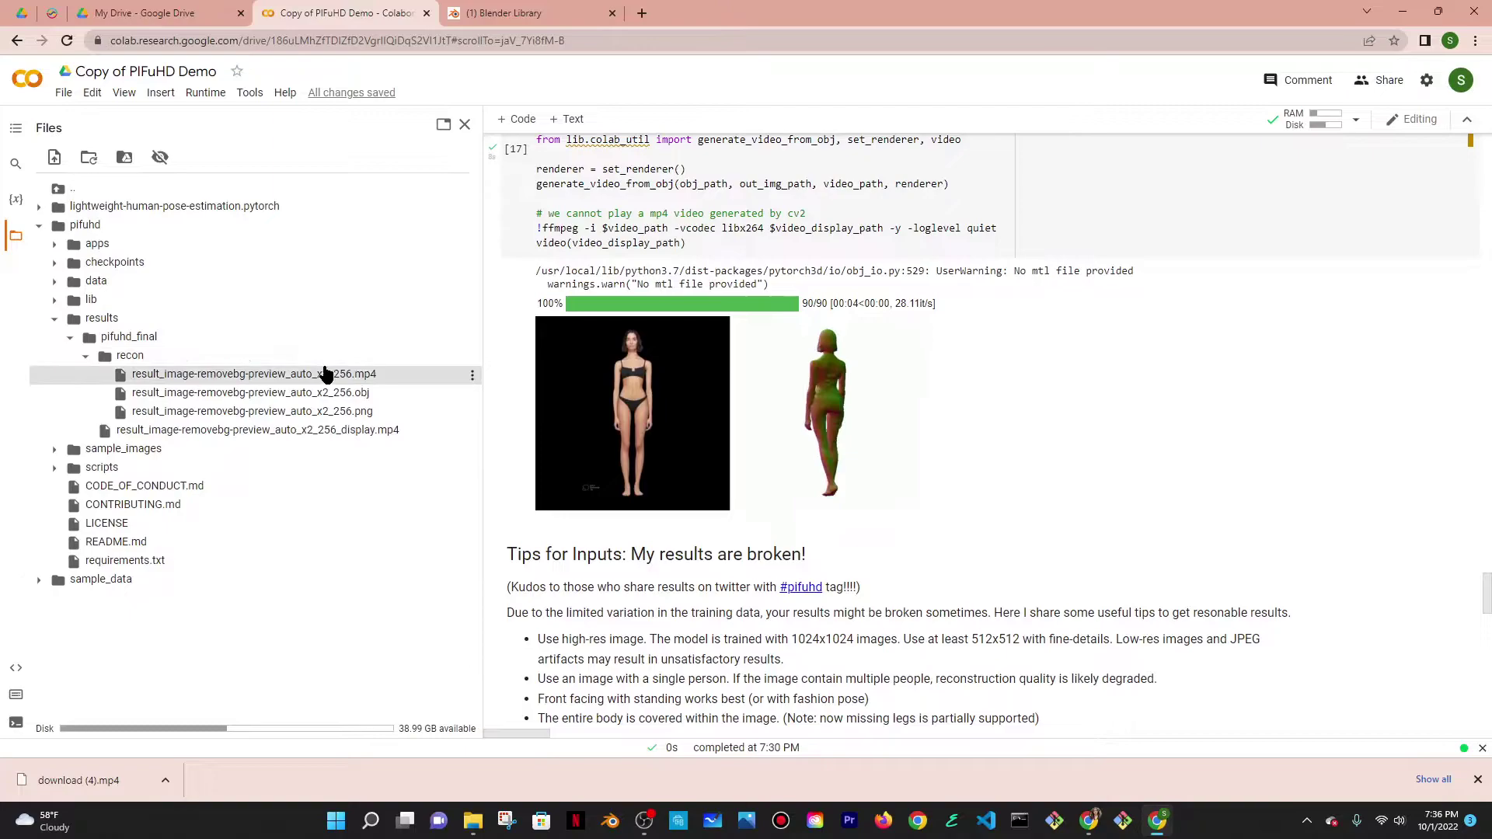
click(471, 396)
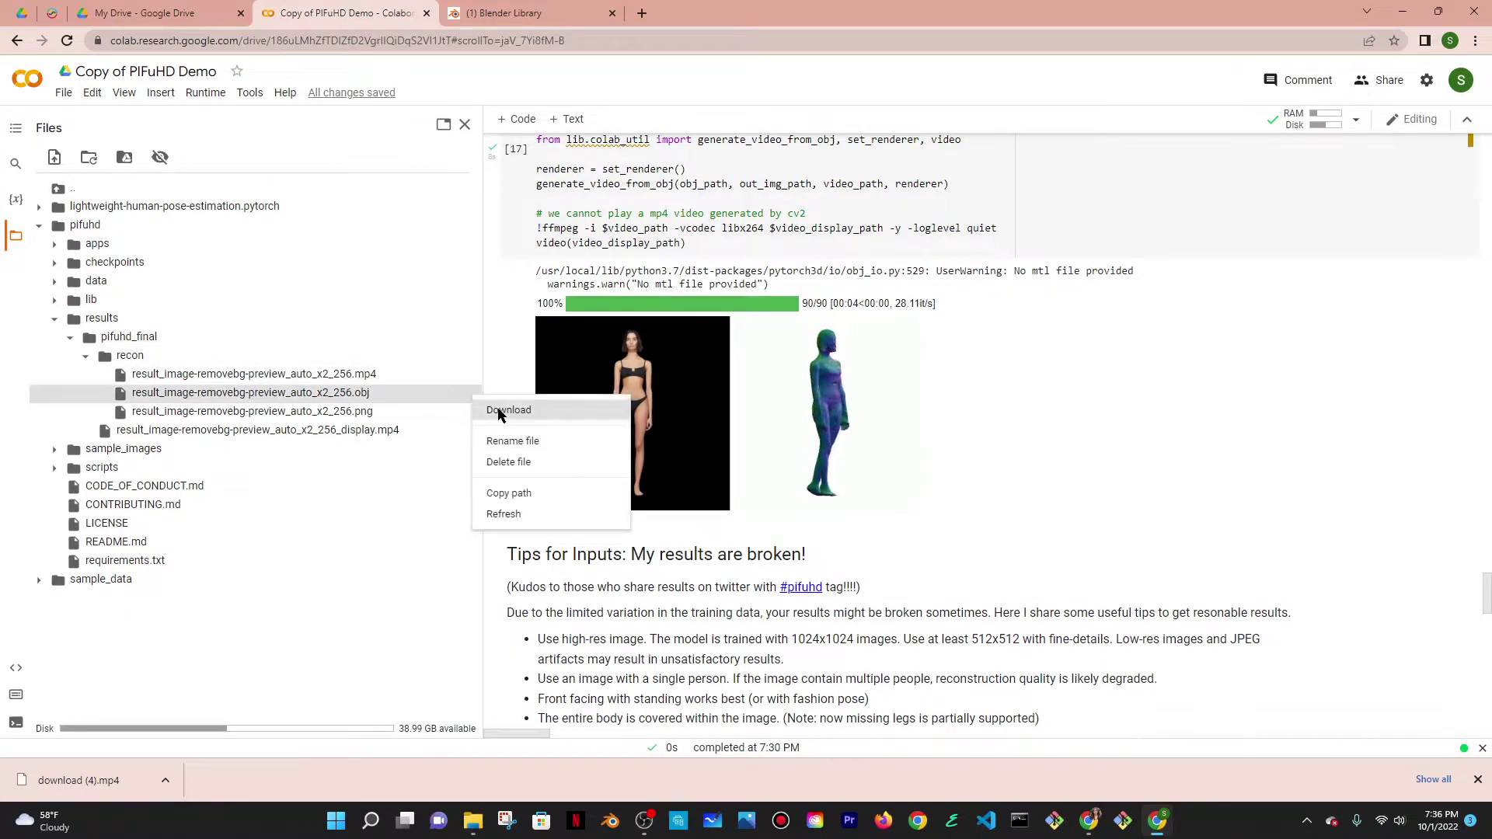
click(497, 409)
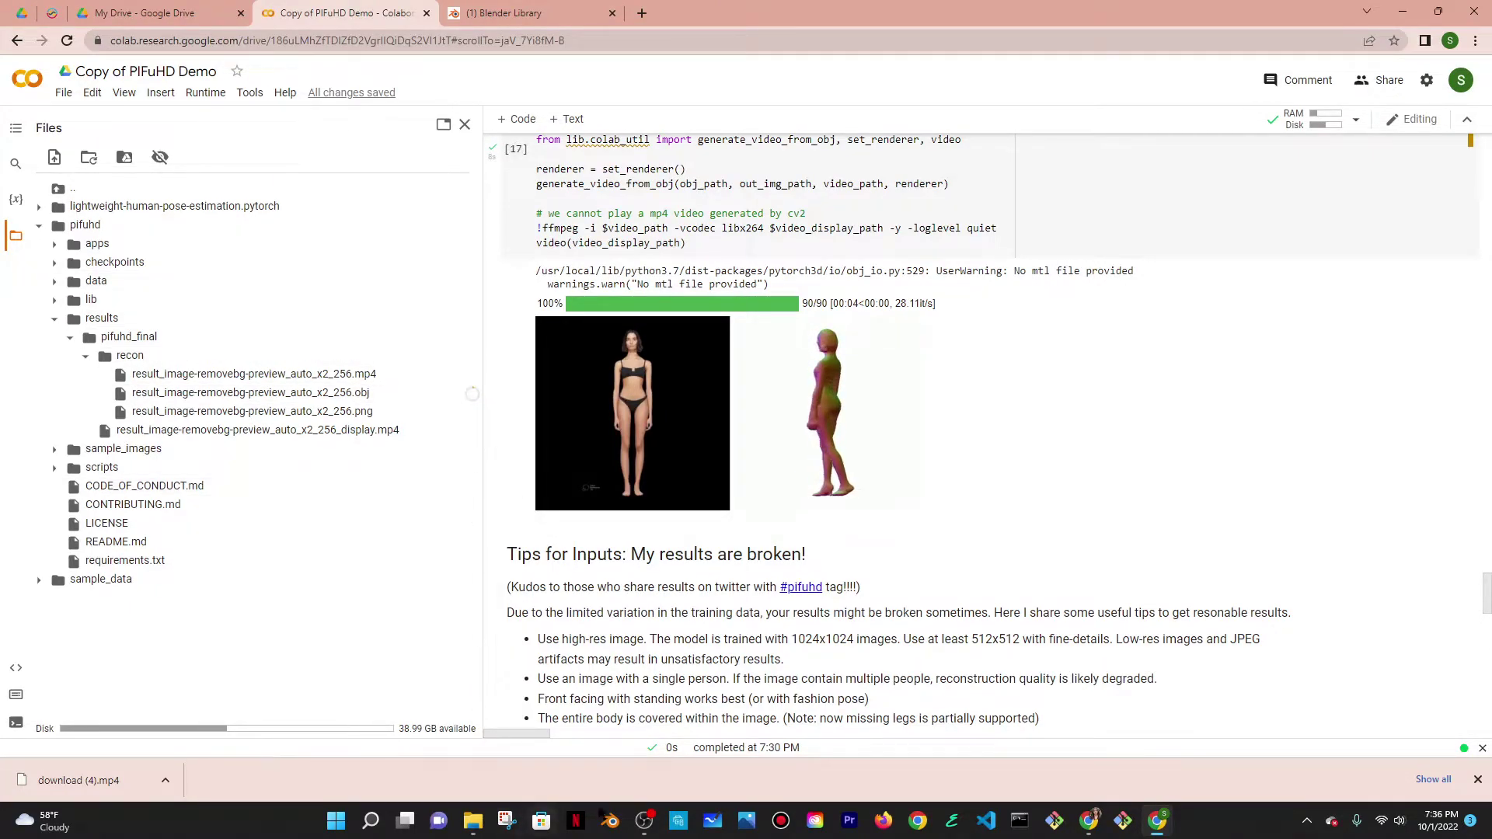
click(610, 821)
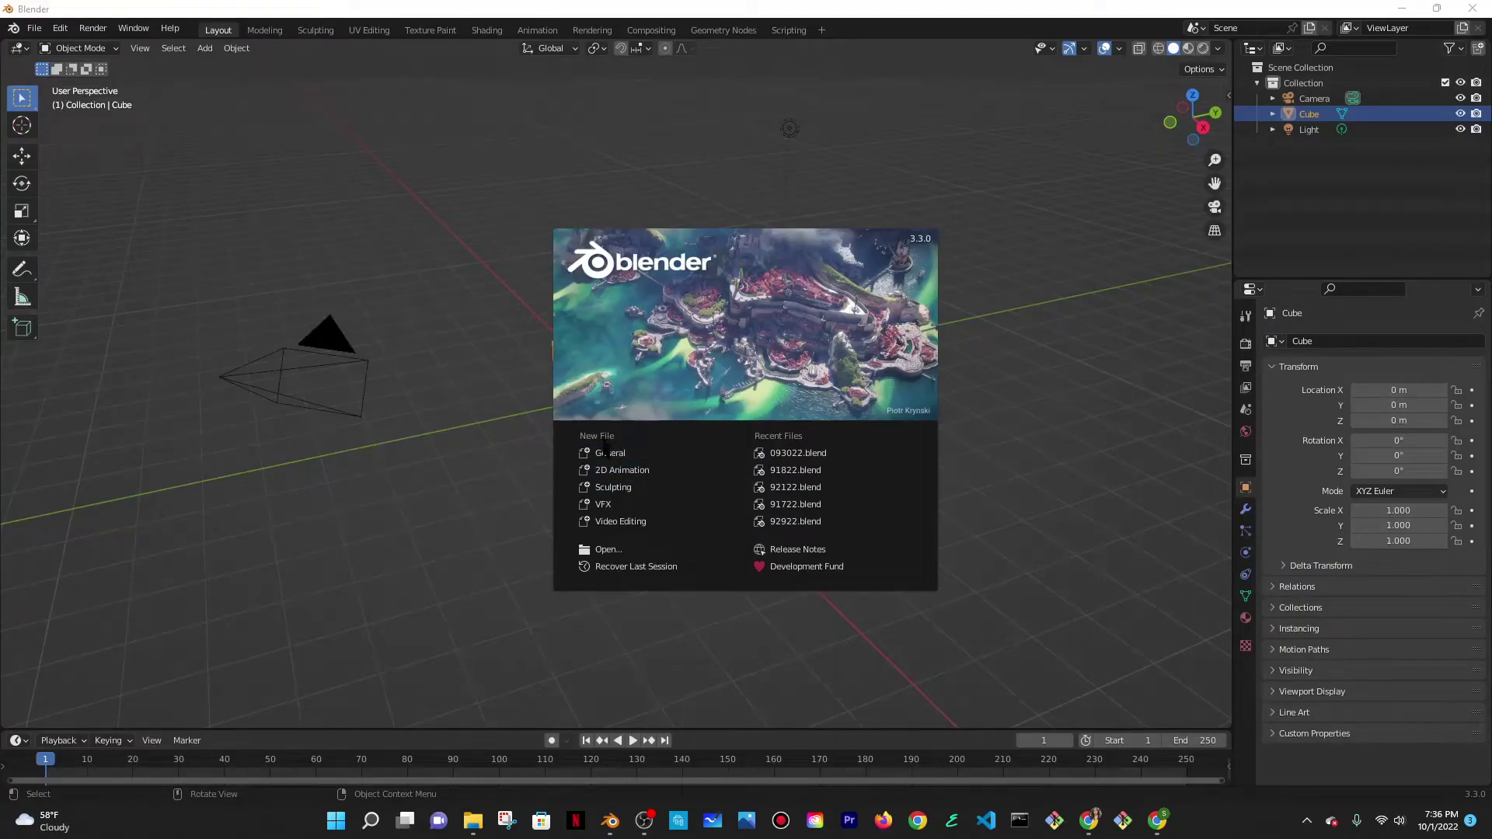
Step: Dismiss the splash screen and delete the default cube
click(605, 453)
scroll(566, 379, up, 3)
key(x)
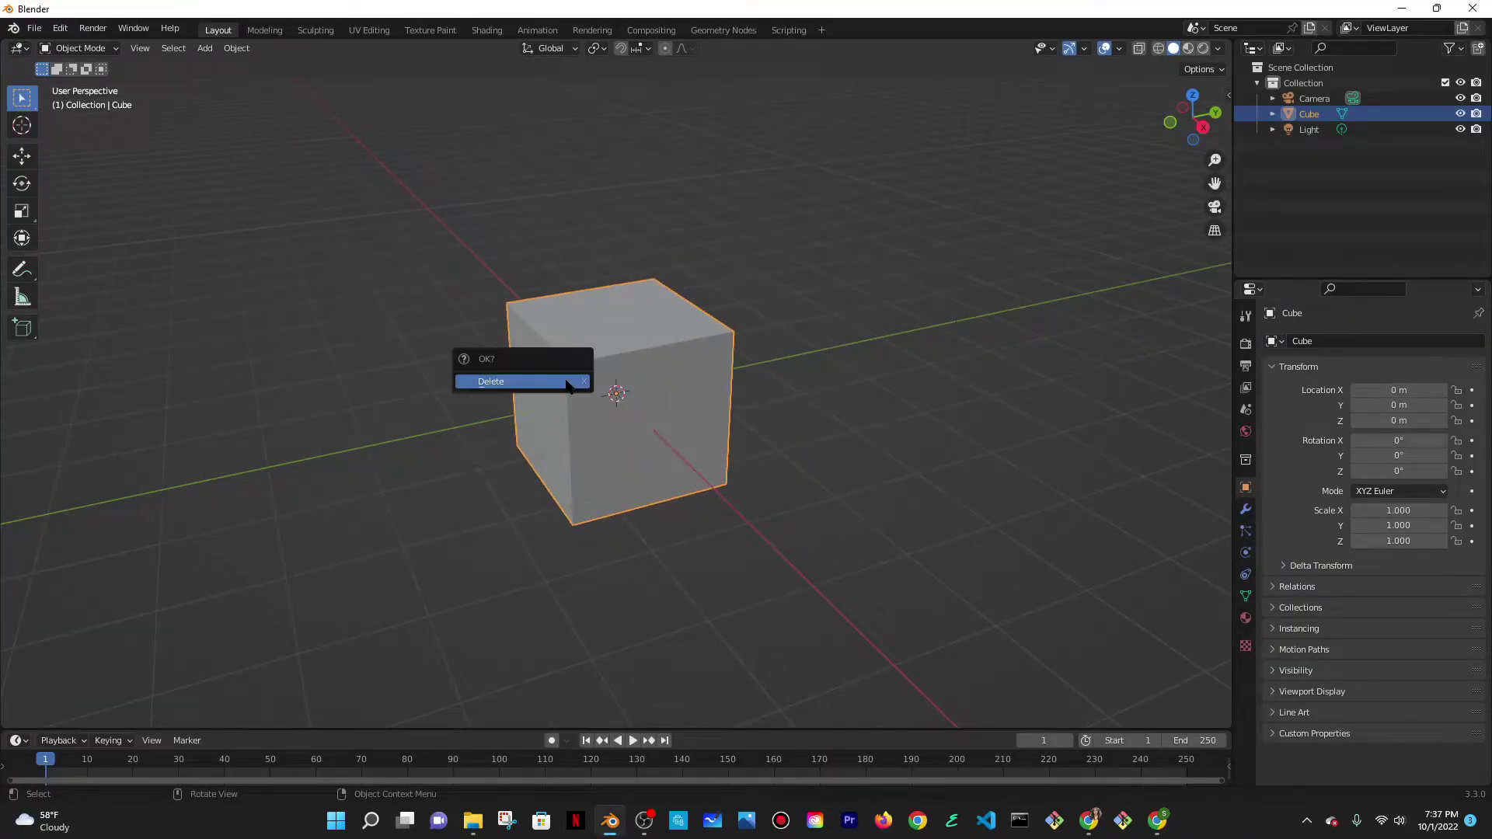
click(568, 384)
Step: Import the result_image .obj from Downloads as a Wavefront OBJ and frame the figure
click(35, 28)
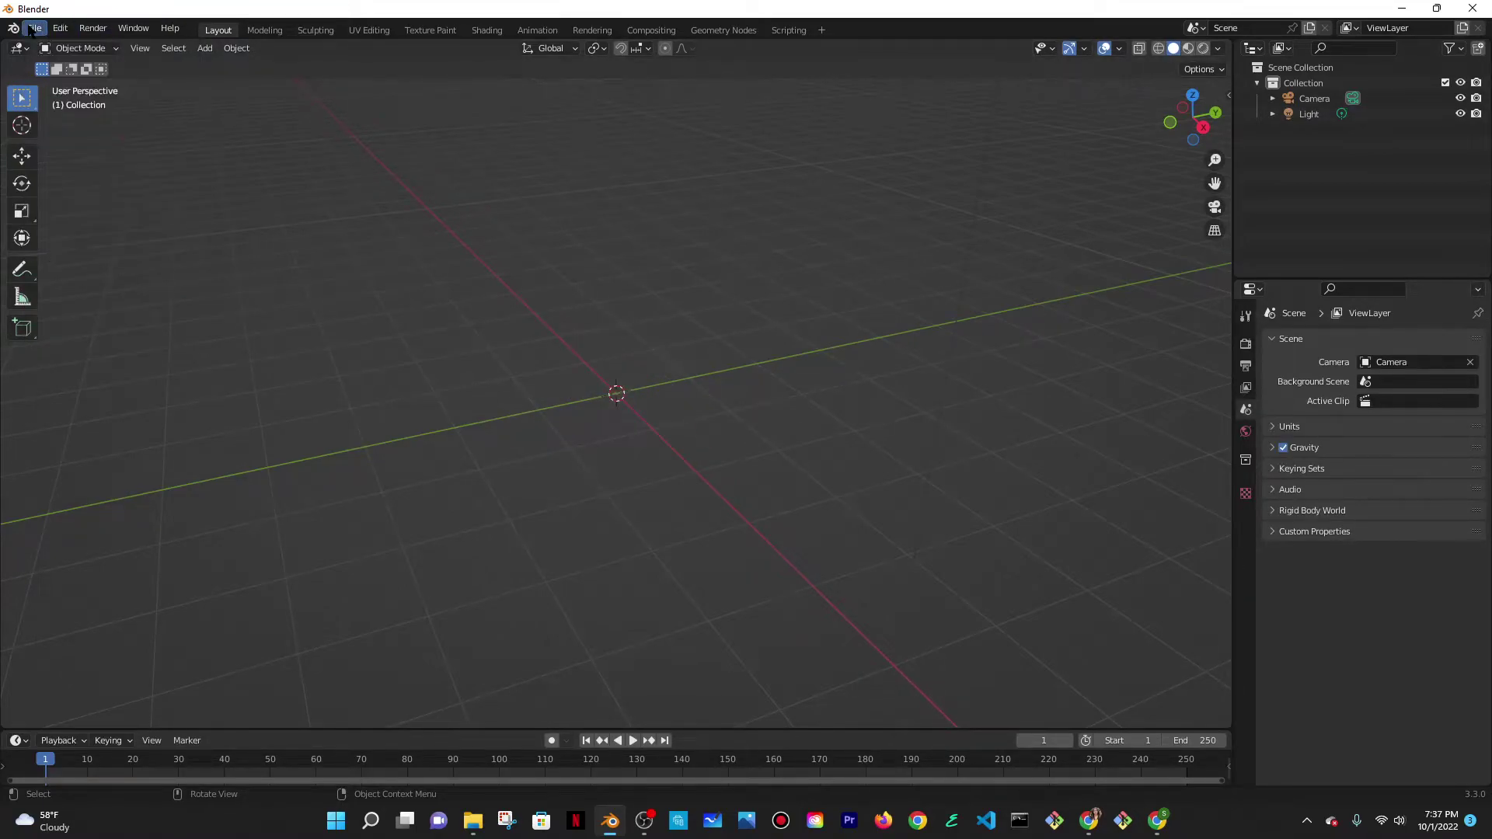
click(35, 29)
mouse_move(59, 238)
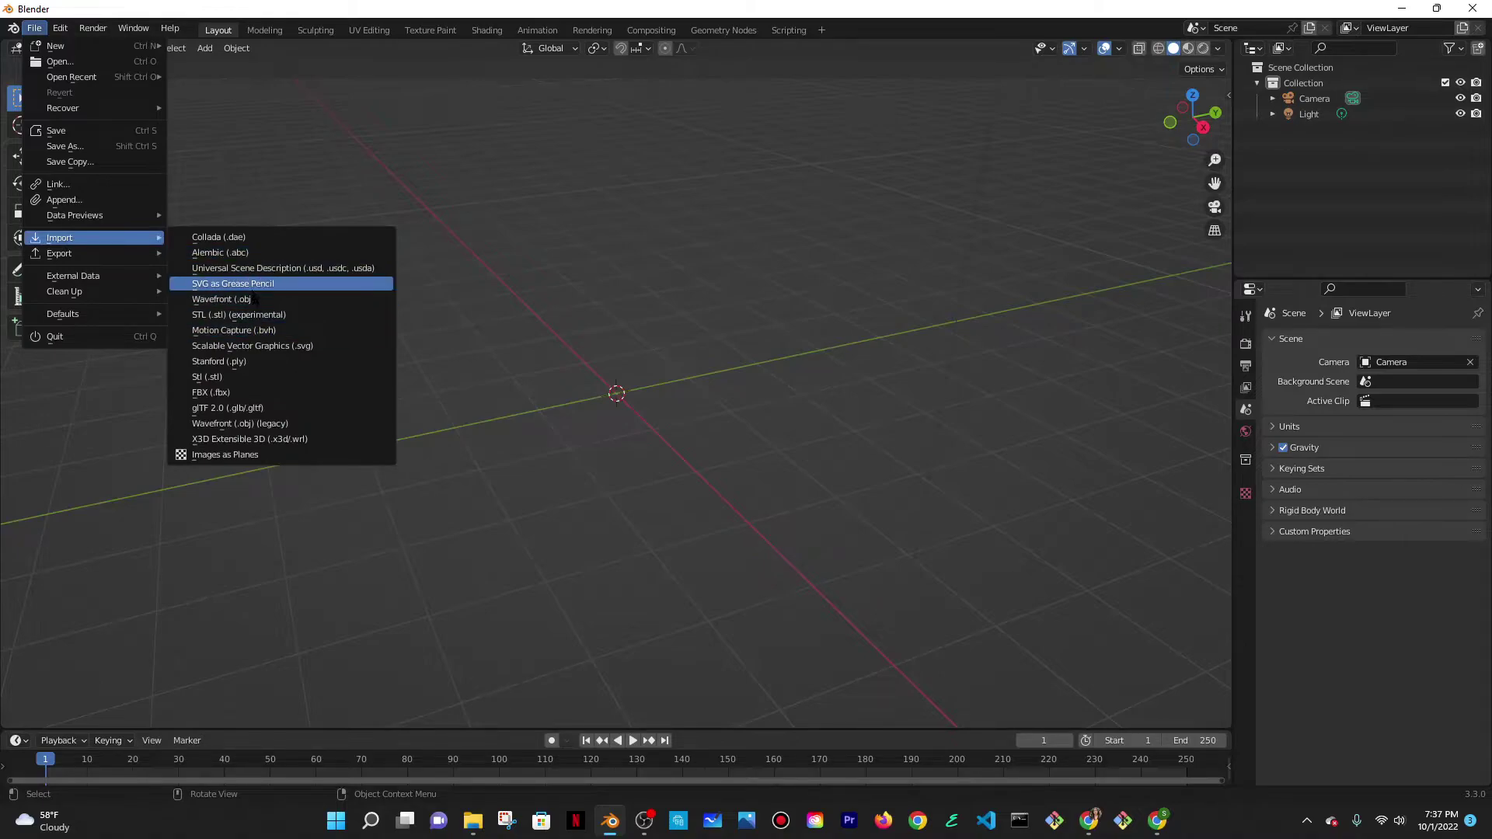
click(260, 300)
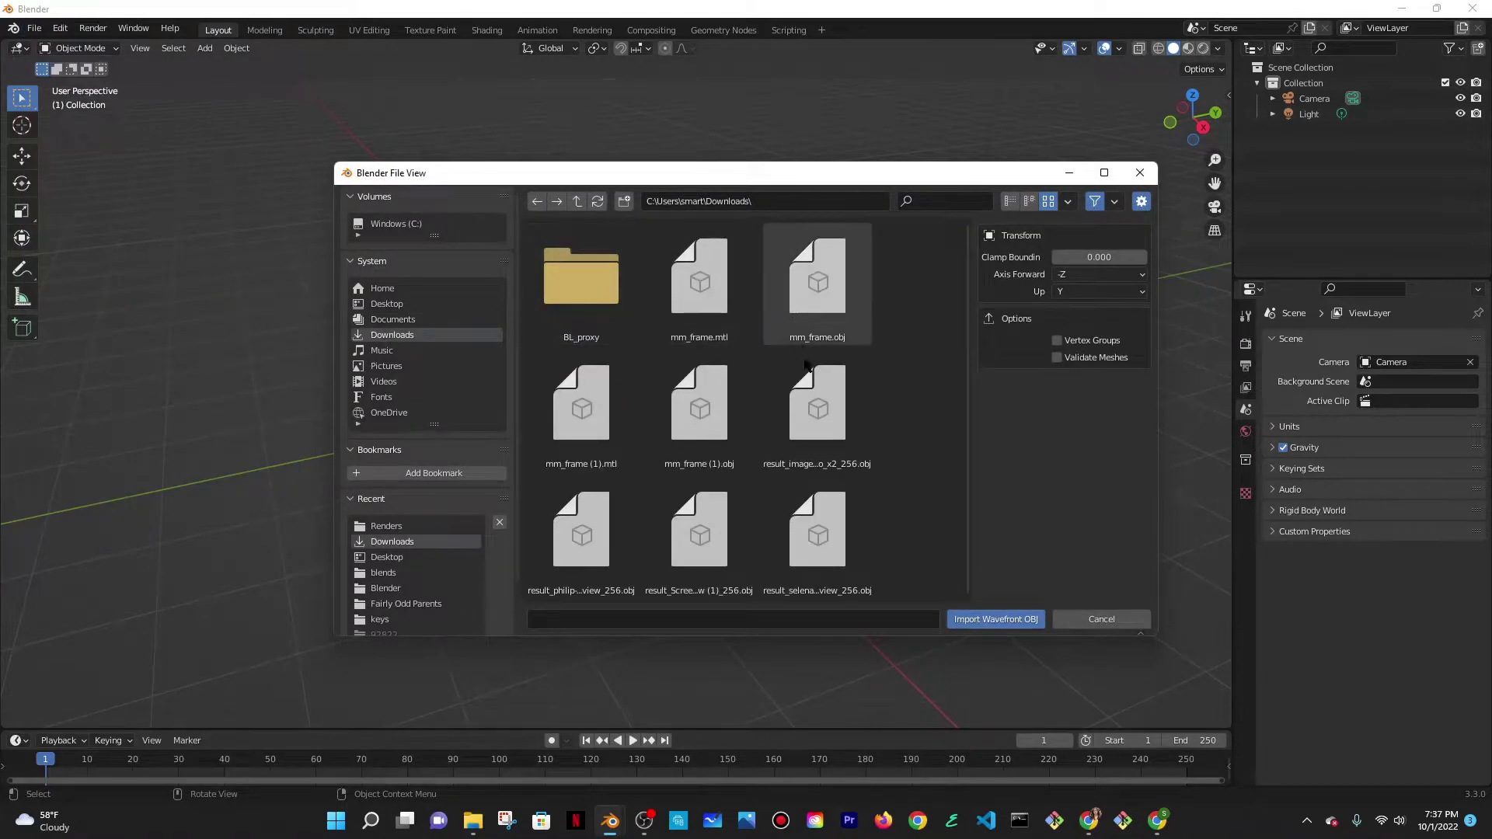
scroll(805, 369, down, 1)
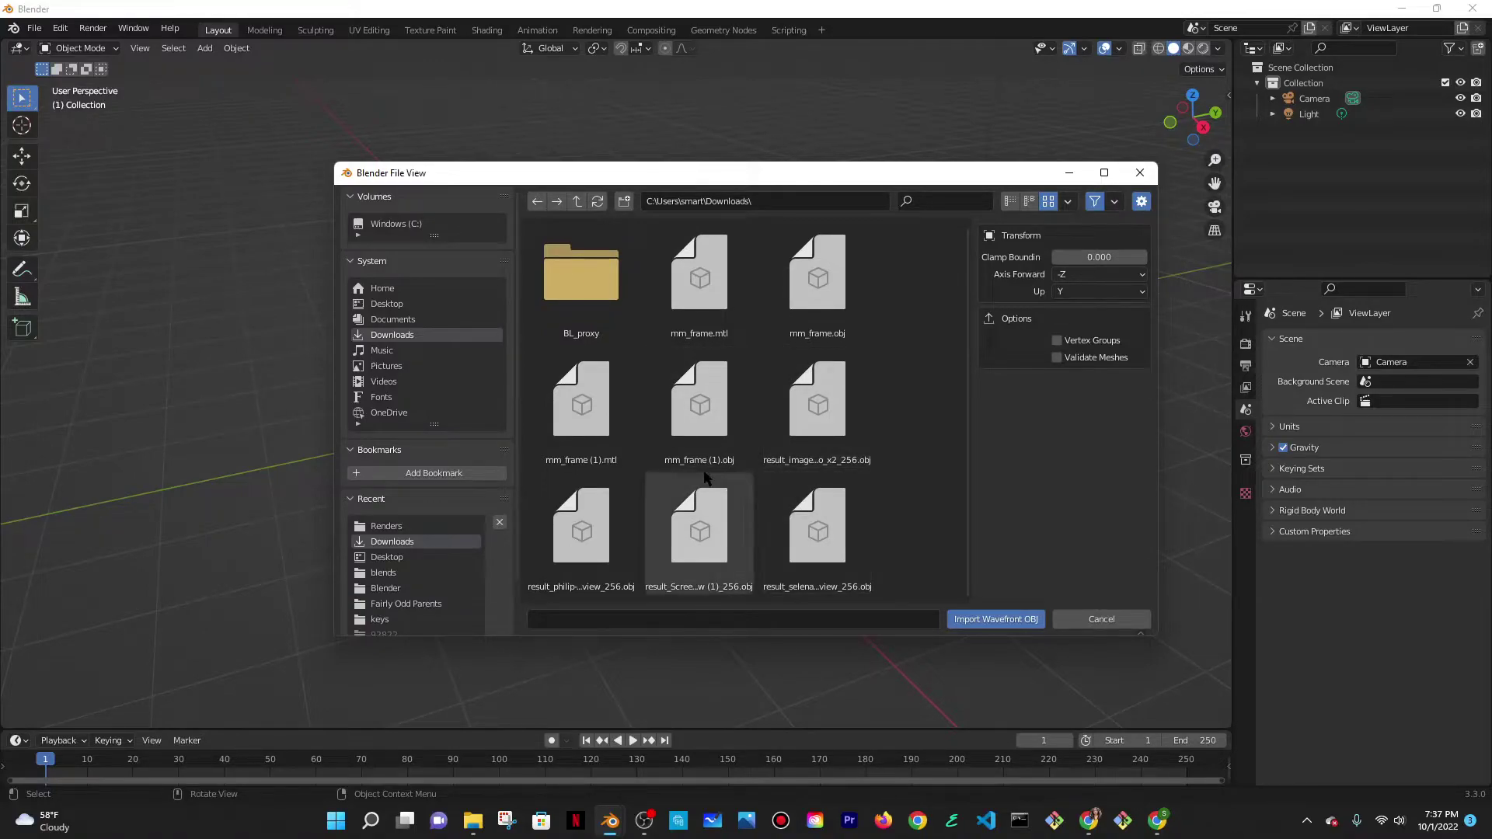
click(816, 404)
click(981, 619)
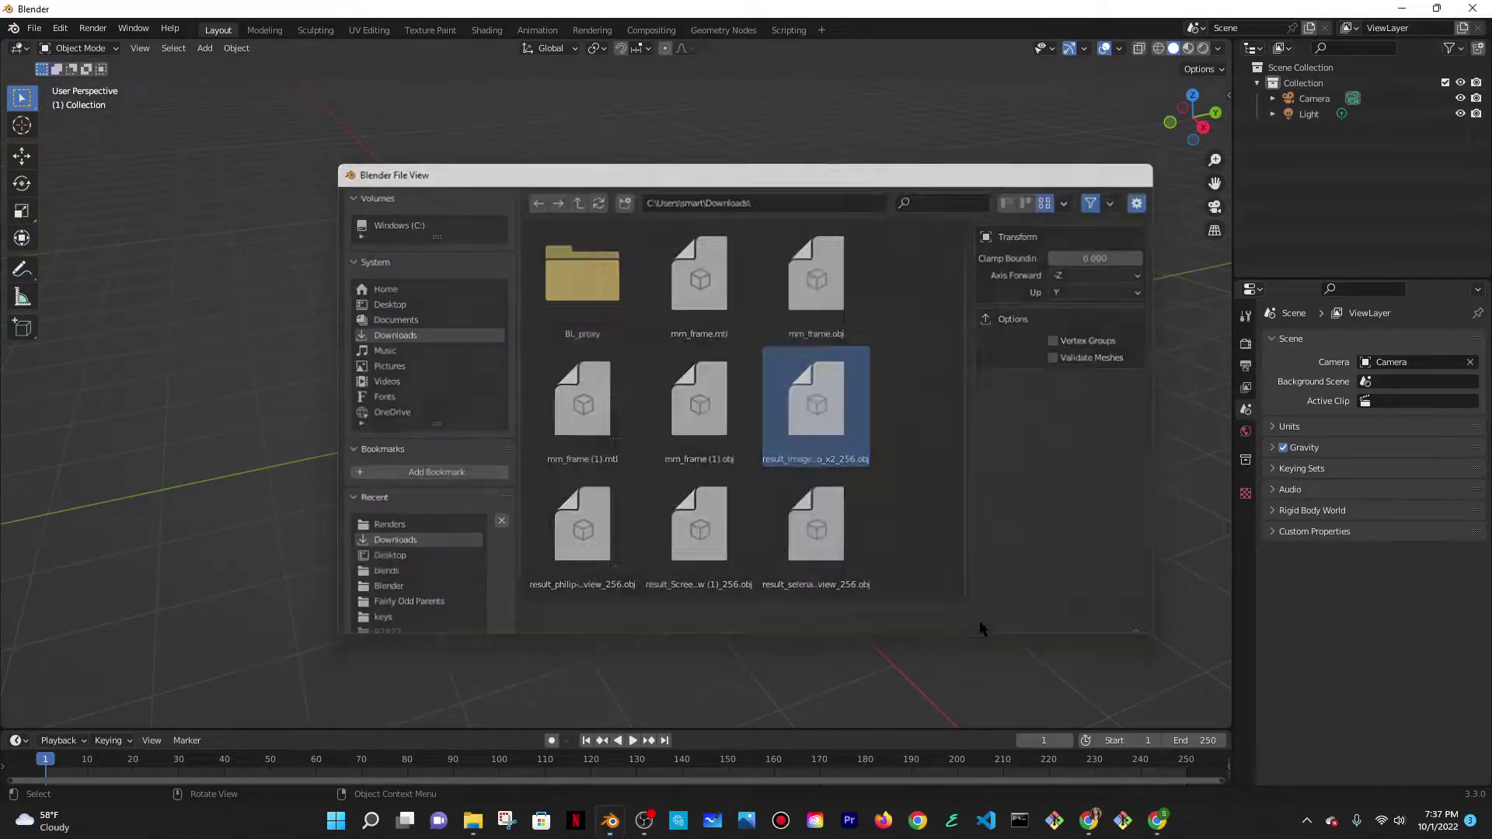
middle_drag(557, 399, 694, 358)
scroll(689, 420, up, 5)
Step: Apply Shade Smooth to the imported woman mesh via its right-click menu
middle_drag(704, 298, 771, 326)
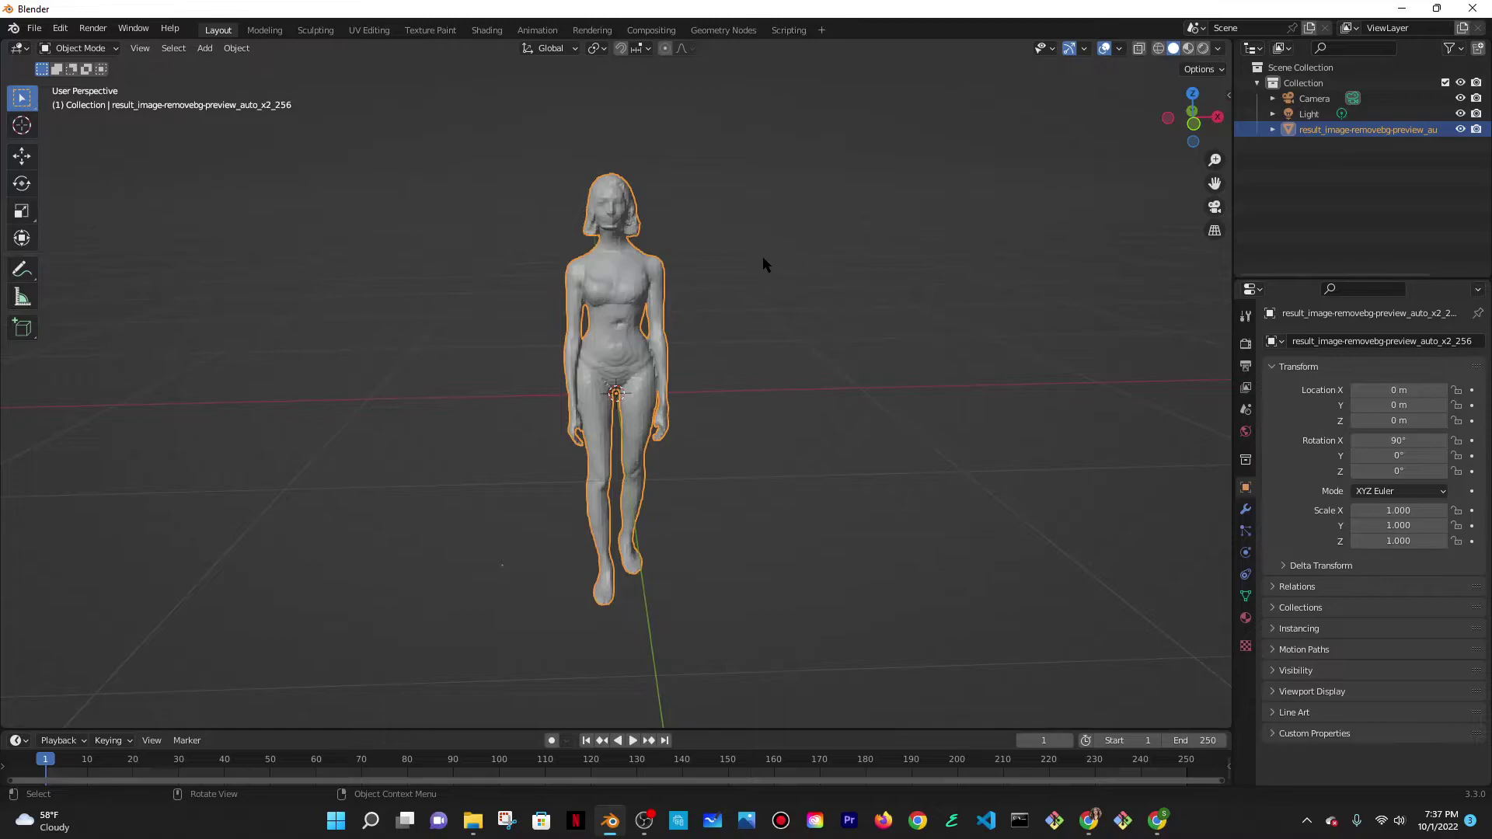
middle_drag(676, 292, 631, 266)
right_click(631, 266)
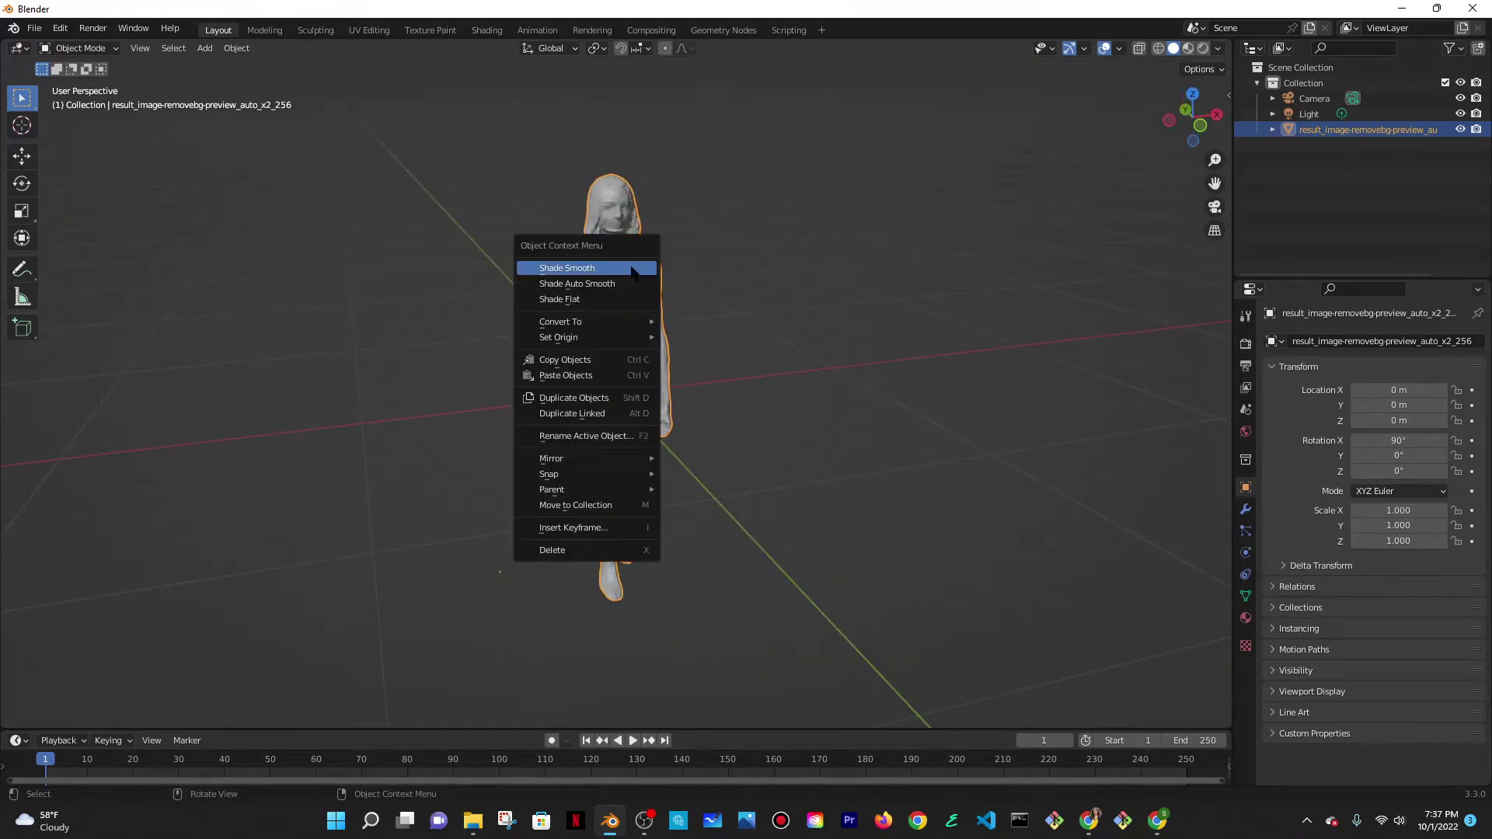
click(626, 268)
middle_drag(736, 308, 746, 289)
scroll(463, 199, up, 3)
scroll(464, 204, down, 3)
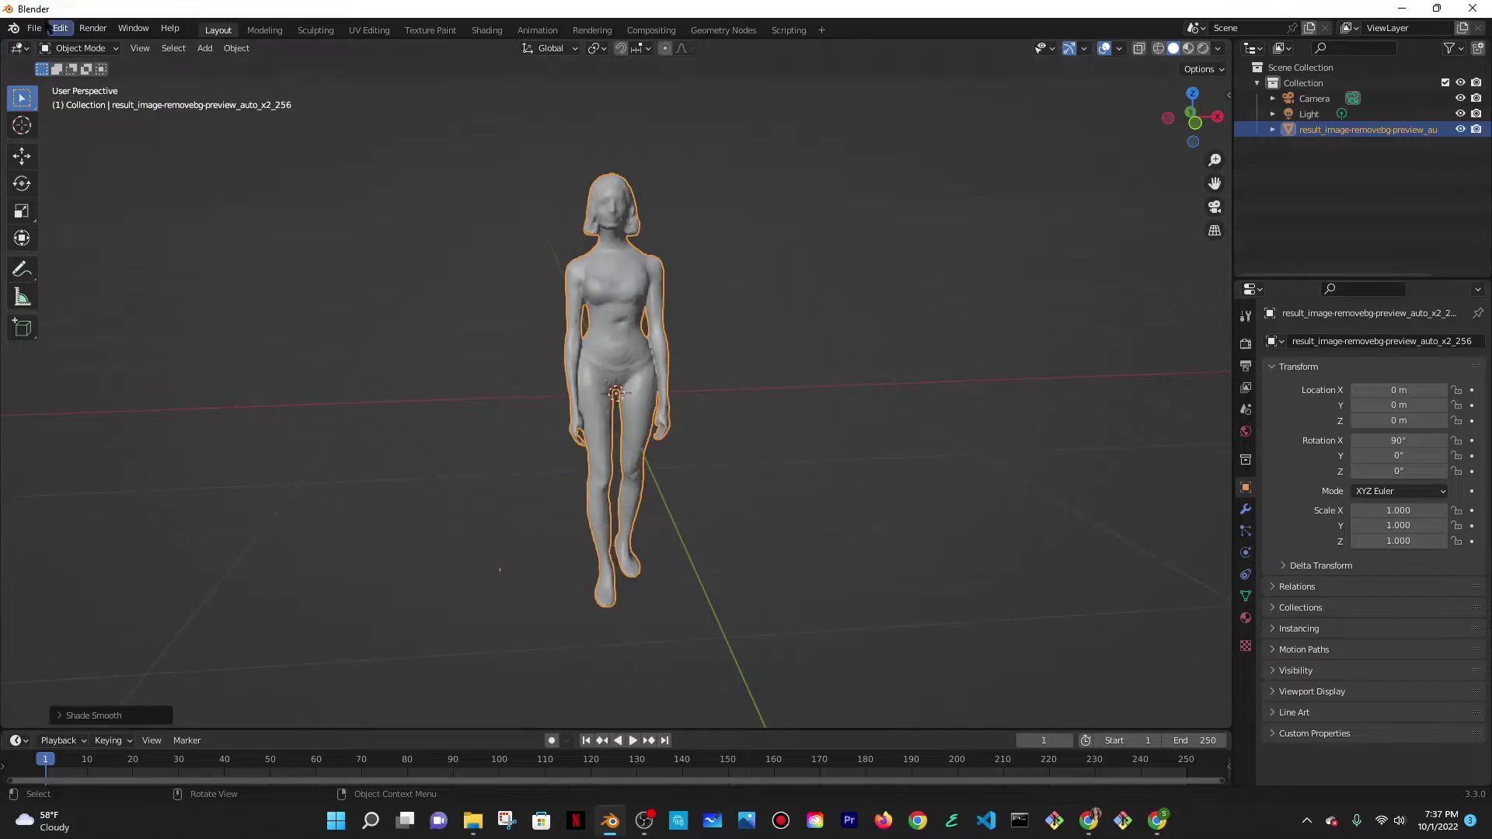
Step: Switch to Sculpt Mode and select the Smooth brush at 0.700 strength
click(78, 48)
click(92, 100)
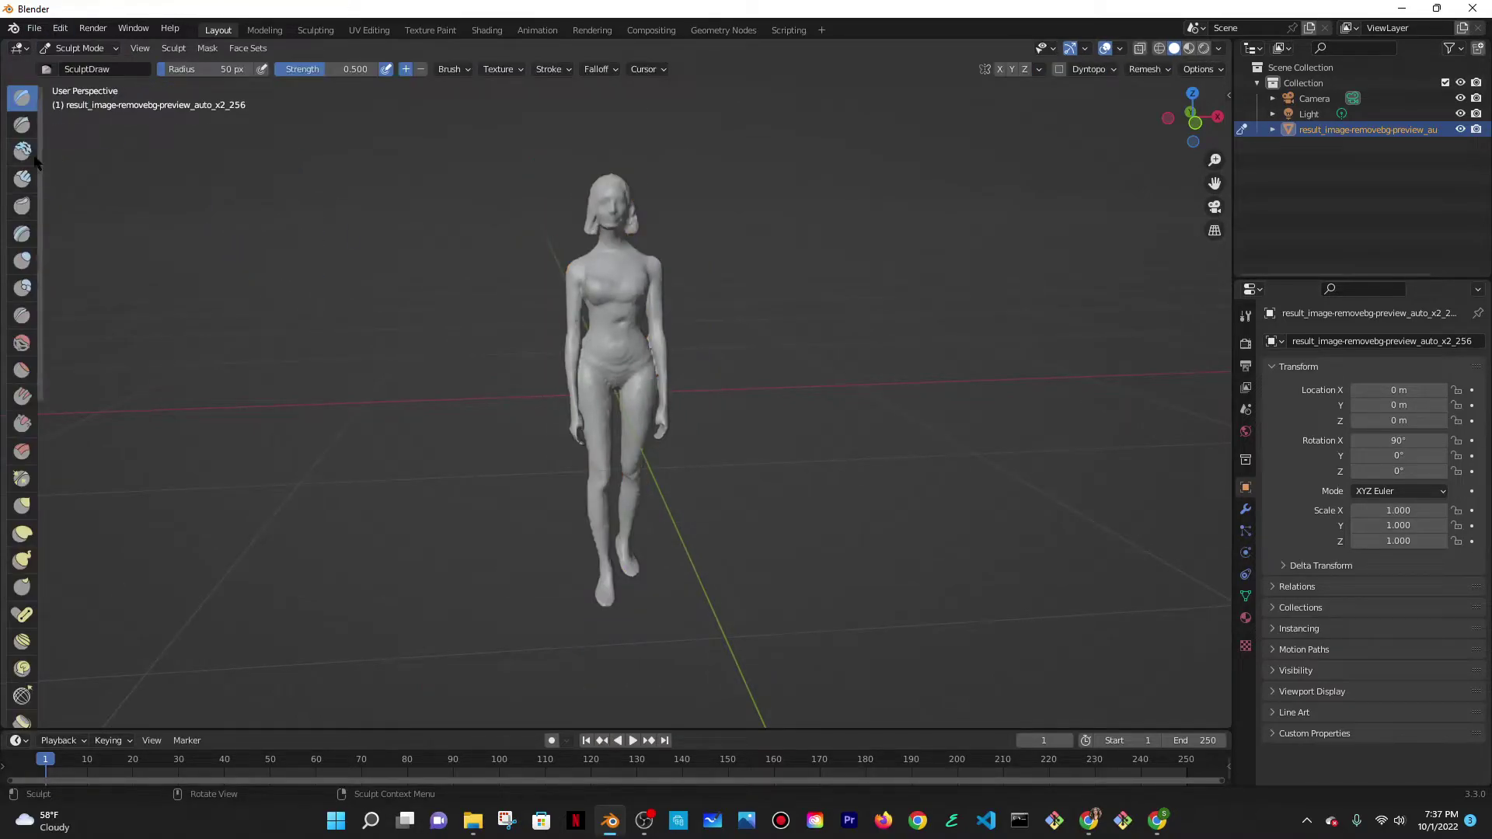
drag(34, 159, 193, 163)
click(53, 343)
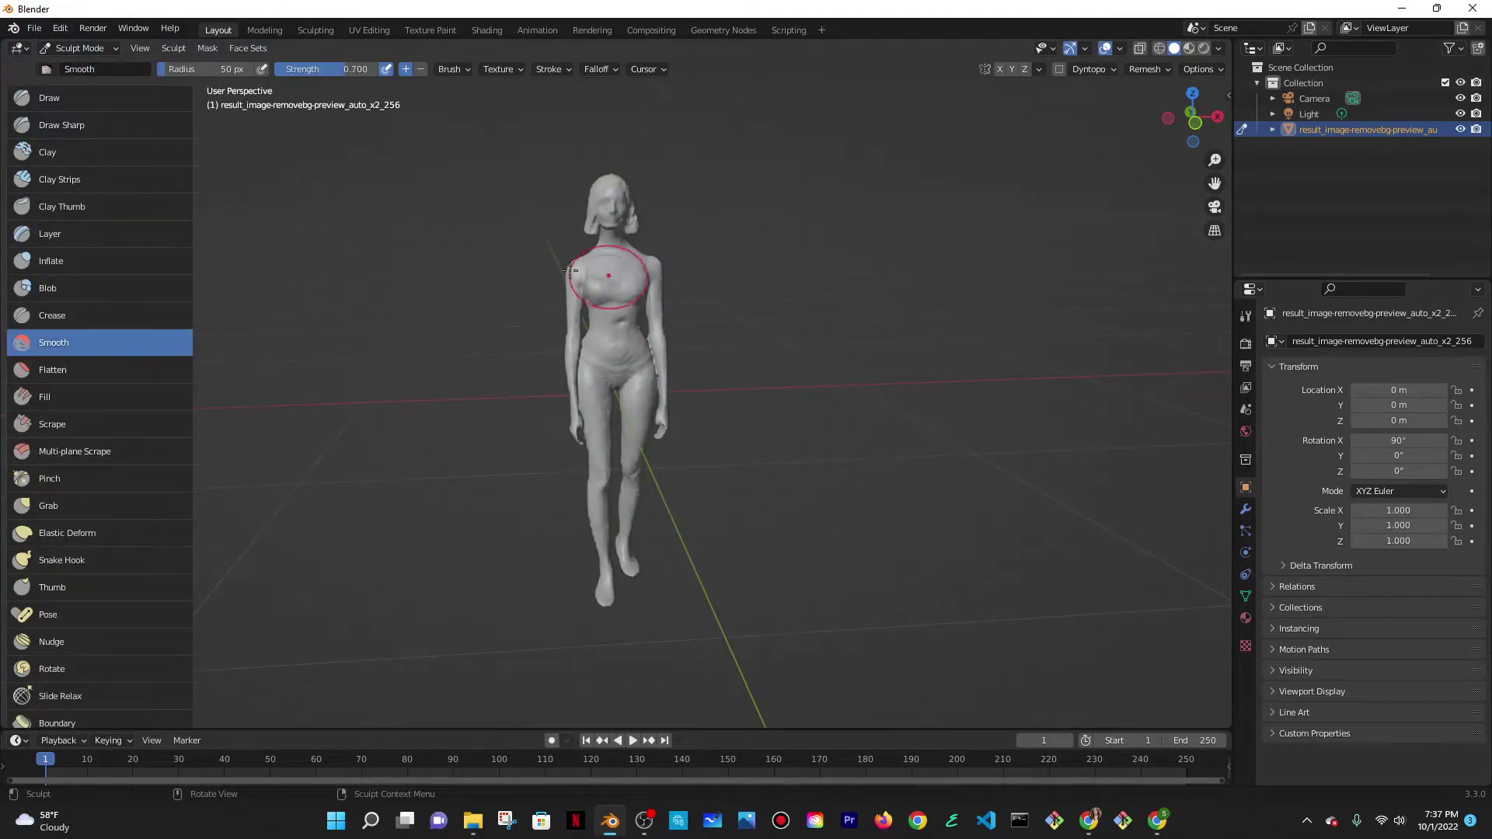
scroll(571, 270, up, 2)
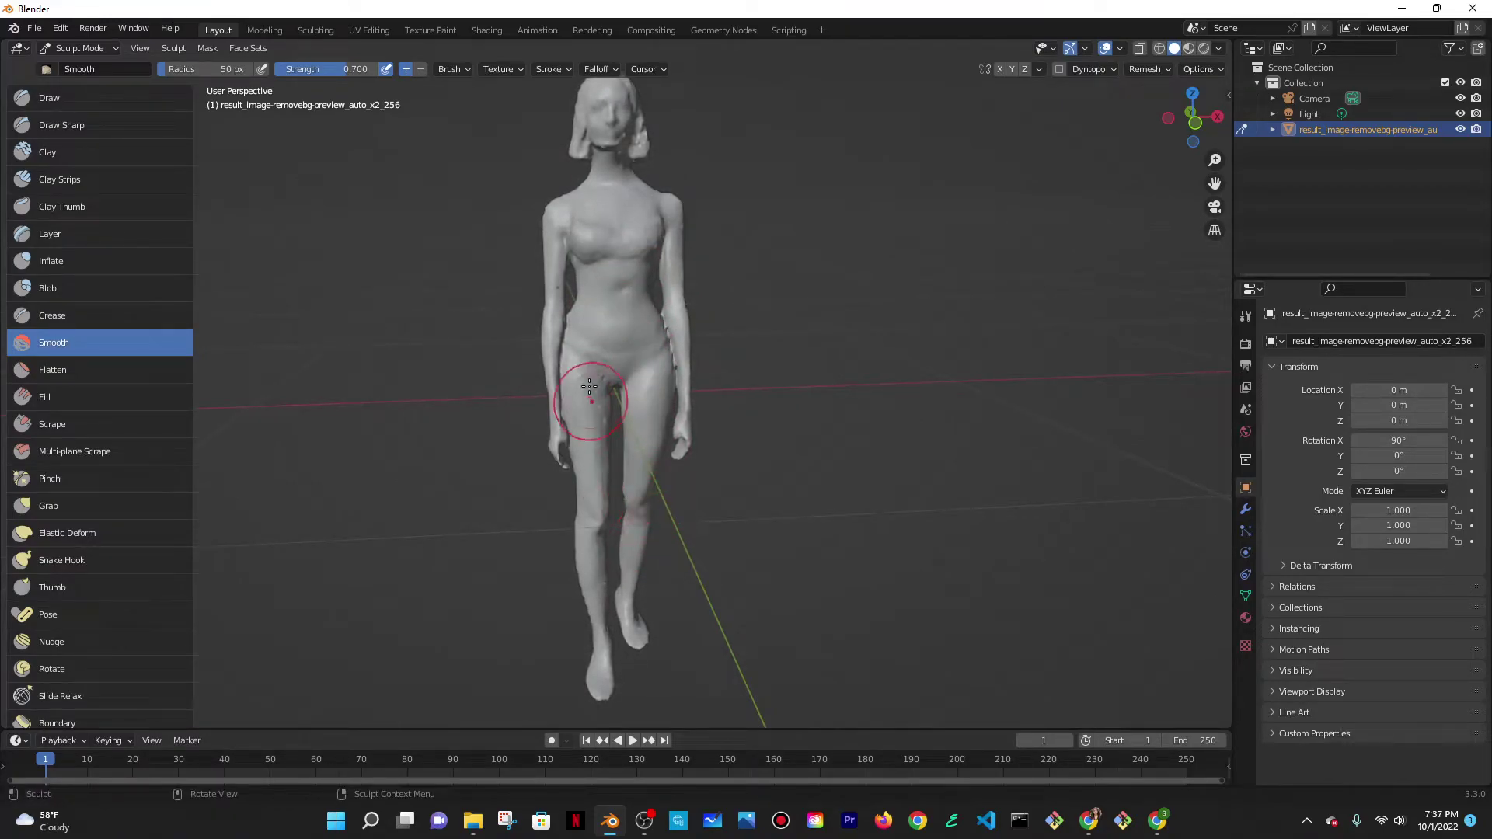
Step: Smooth the crotch and upper left thigh, orbiting to check from several angles
drag(582, 385, 595, 433)
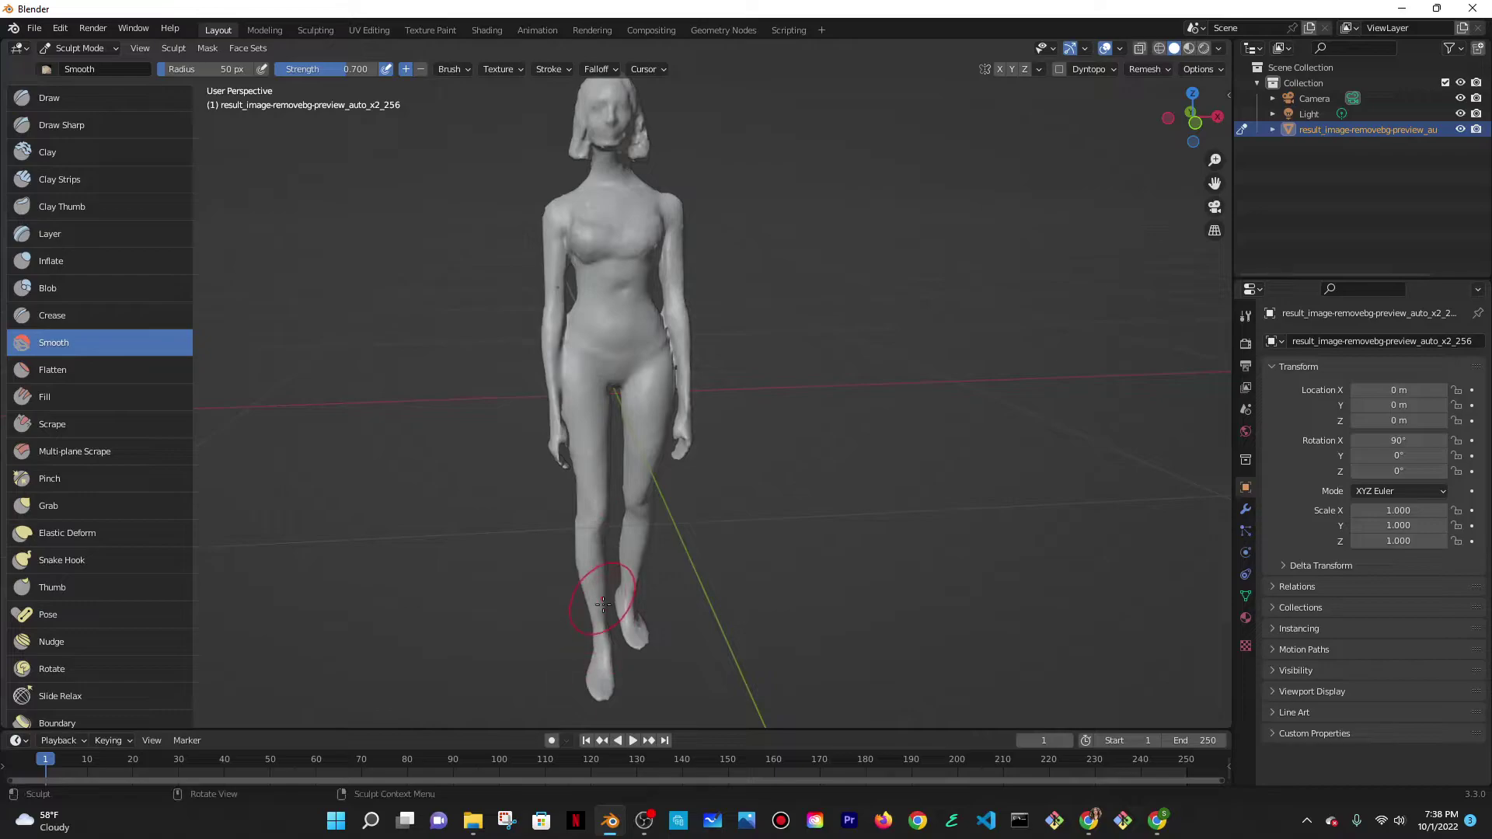
middle_drag(704, 410, 661, 344)
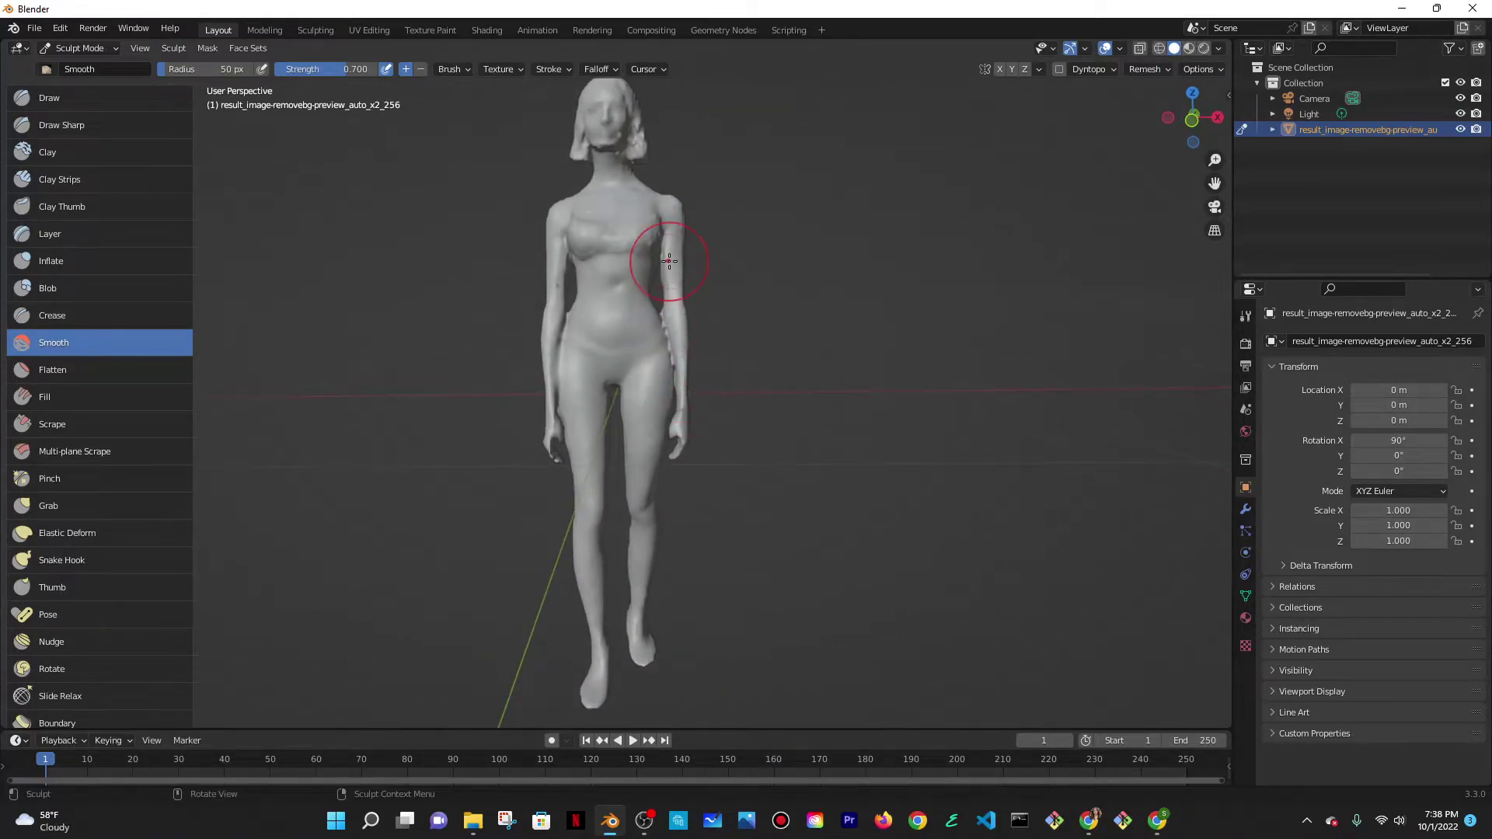
middle_drag(670, 202, 560, 210)
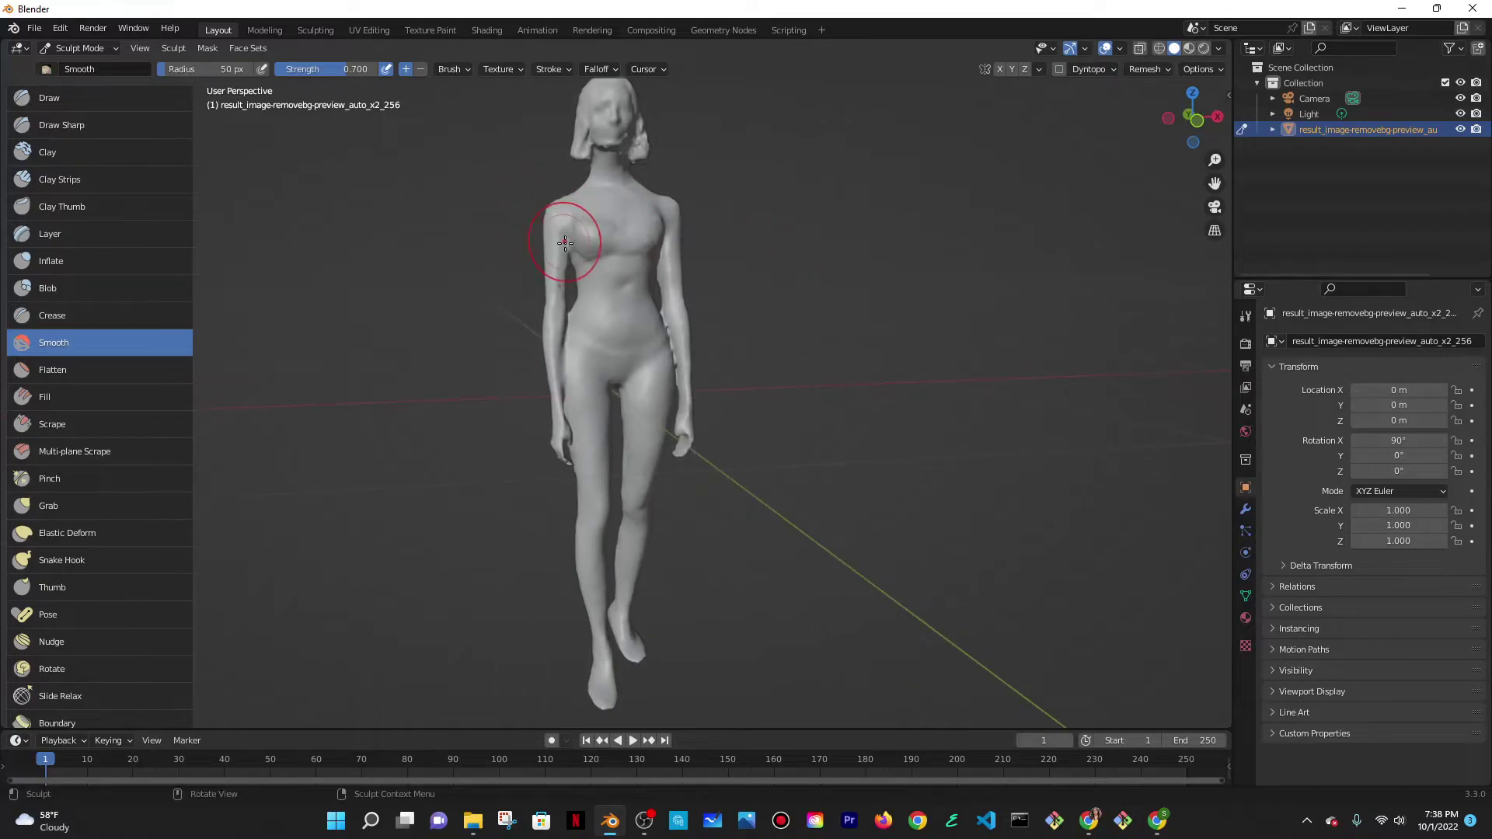
middle_drag(546, 371, 630, 224)
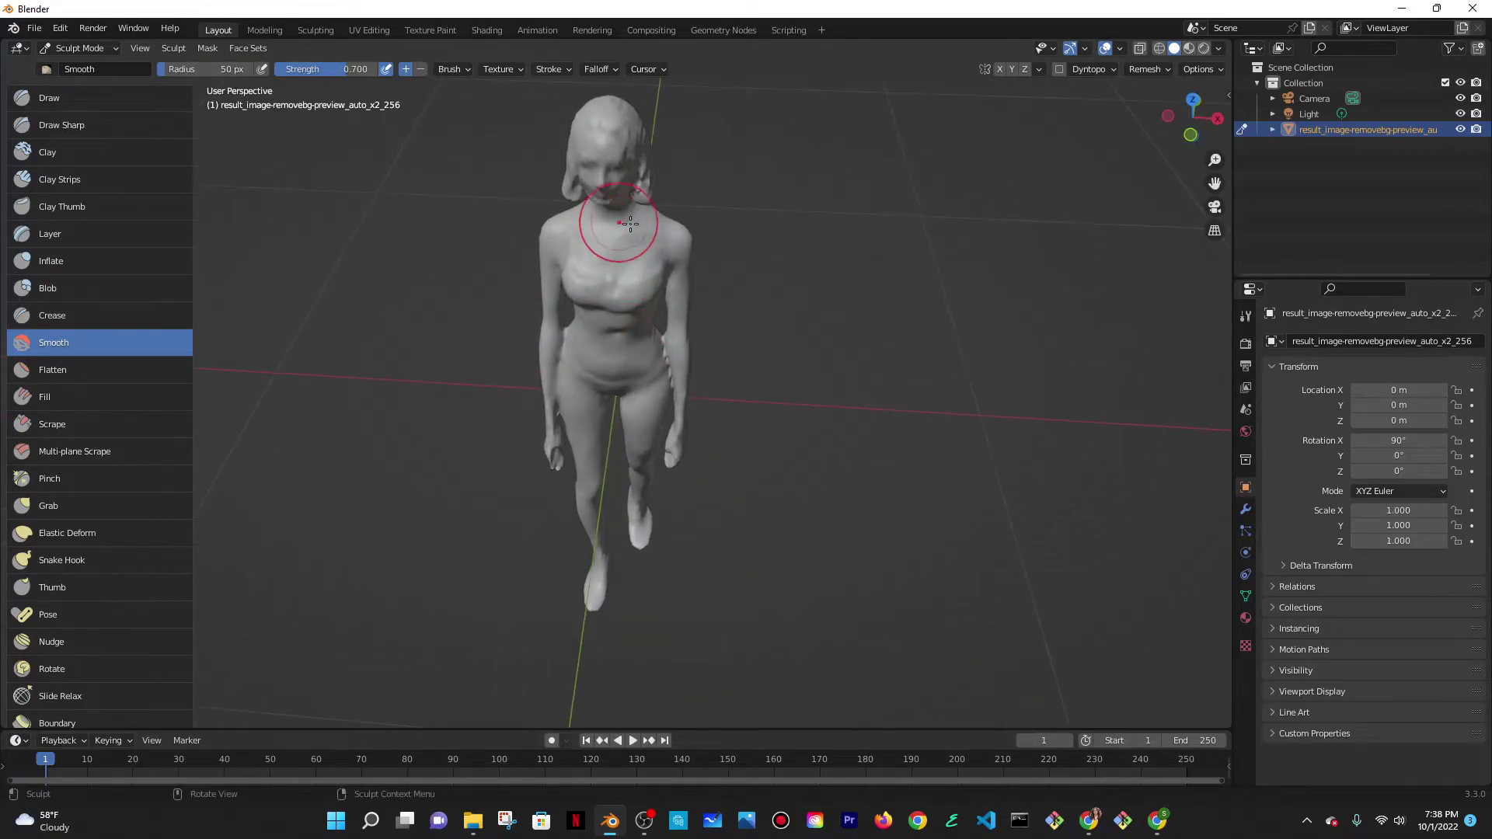
middle_drag(650, 288, 682, 300)
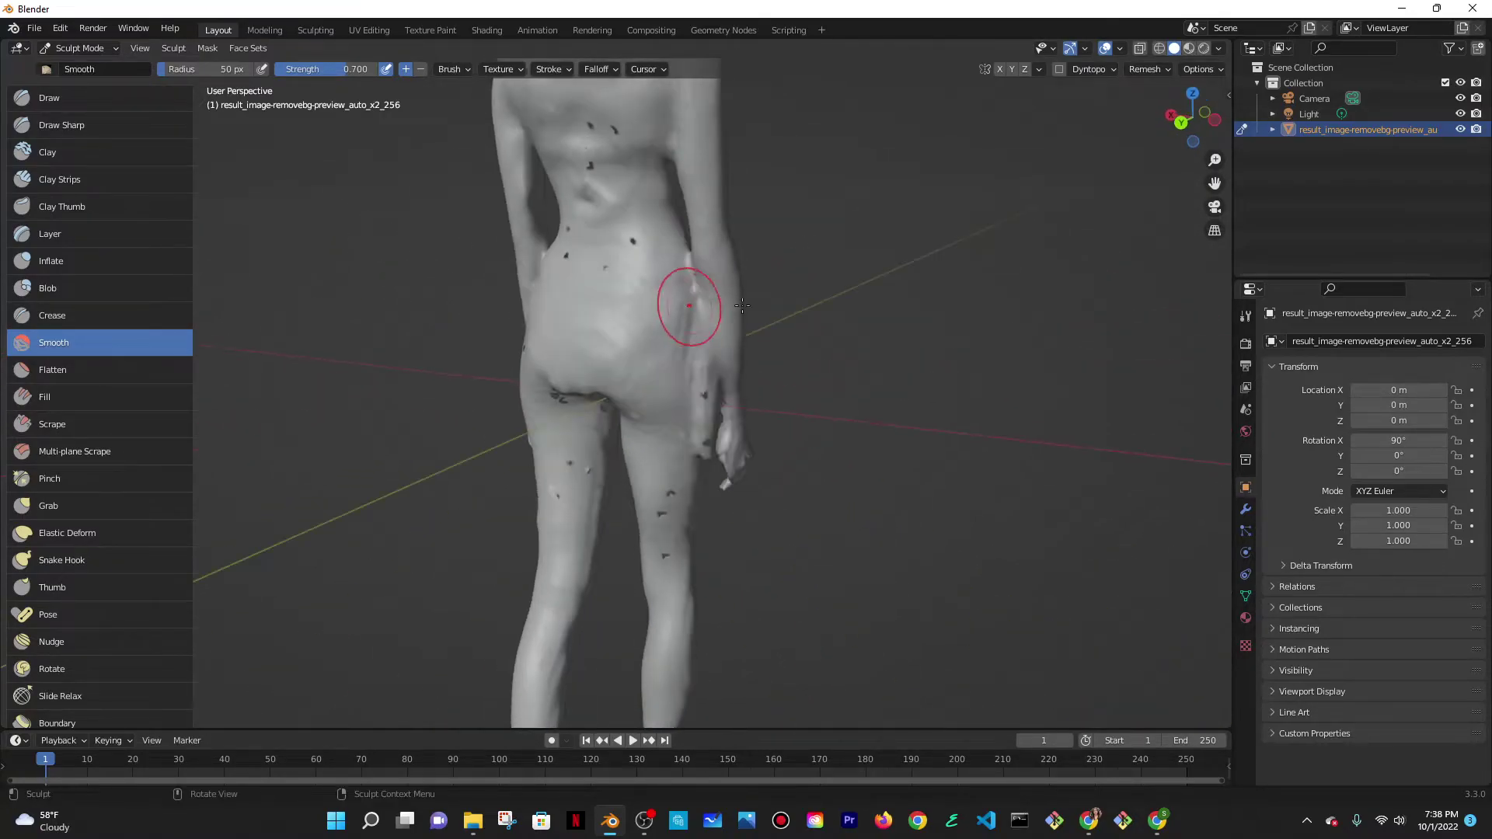
scroll(784, 196, up, 3)
scroll(499, 166, down, 2)
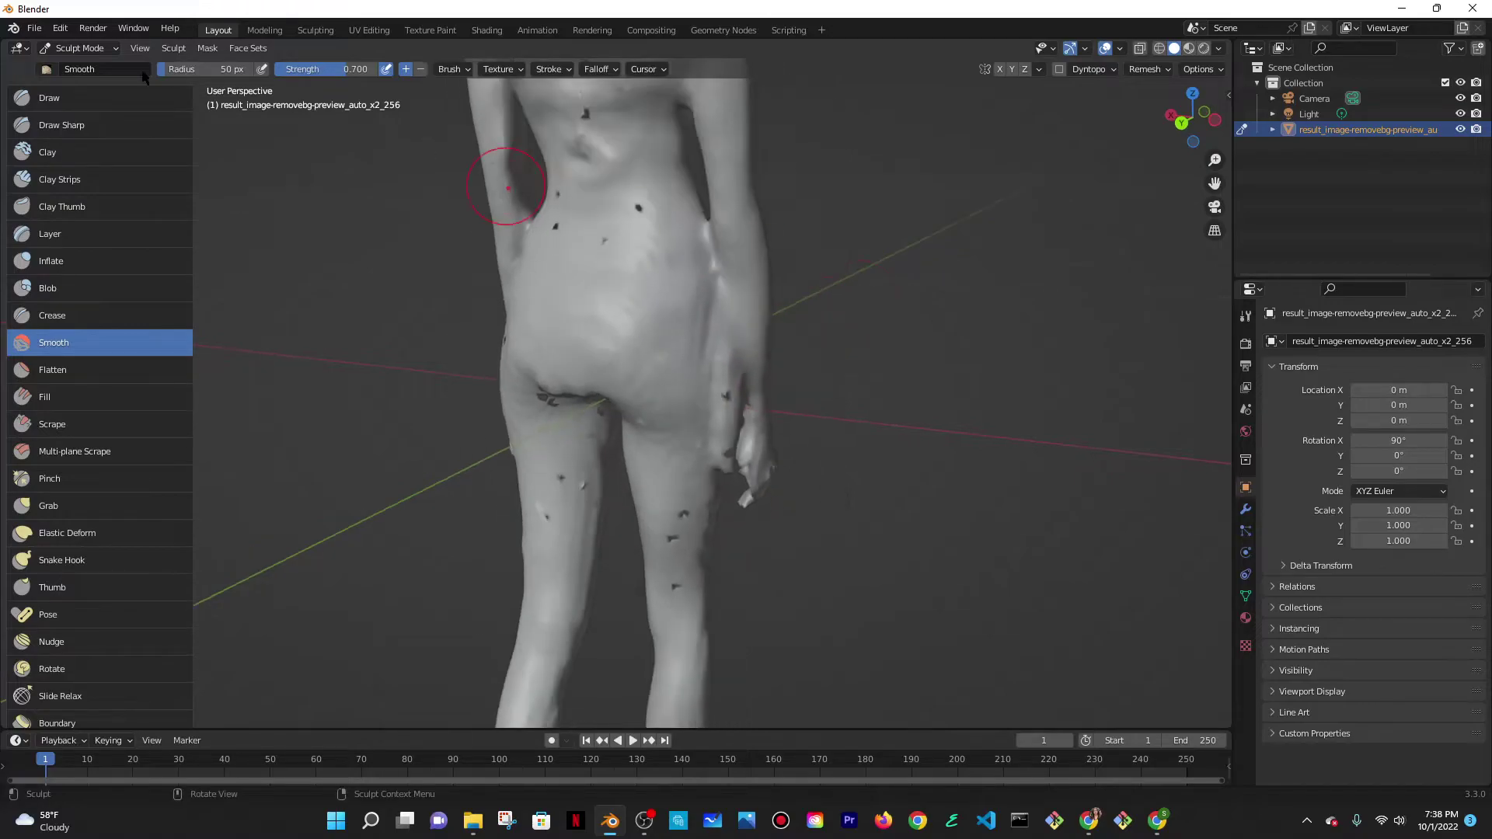
Step: Enter Edit Mode, select a patch of vertices on the right side, then deselect
click(115, 48)
click(81, 82)
middle_drag(819, 233, 777, 249)
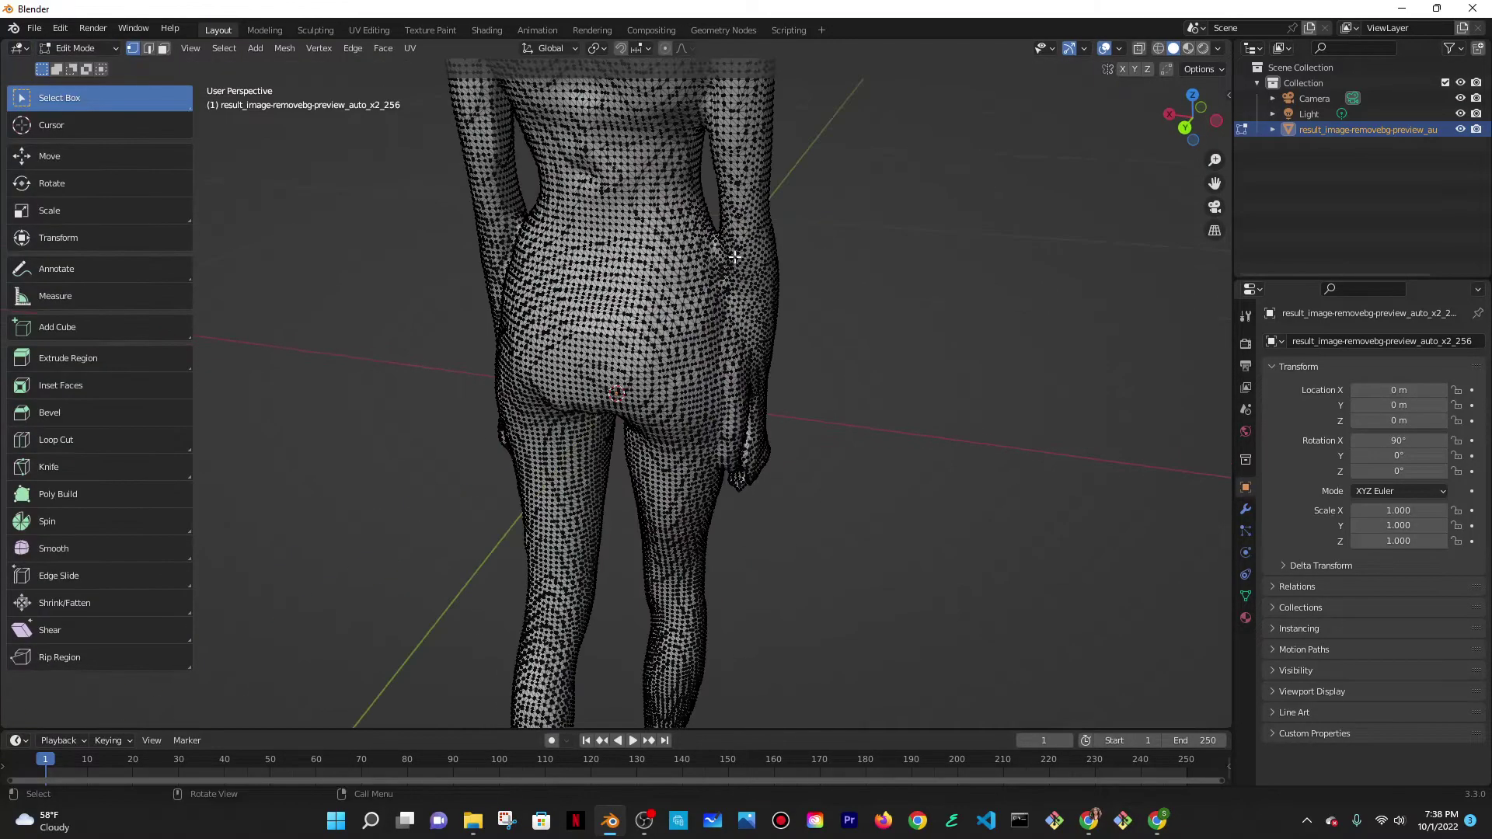
drag(699, 210, 762, 408)
click(716, 228)
Step: Return through Object Mode to Sculpt Mode on the woman mesh
click(115, 48)
click(77, 66)
click(115, 48)
click(78, 97)
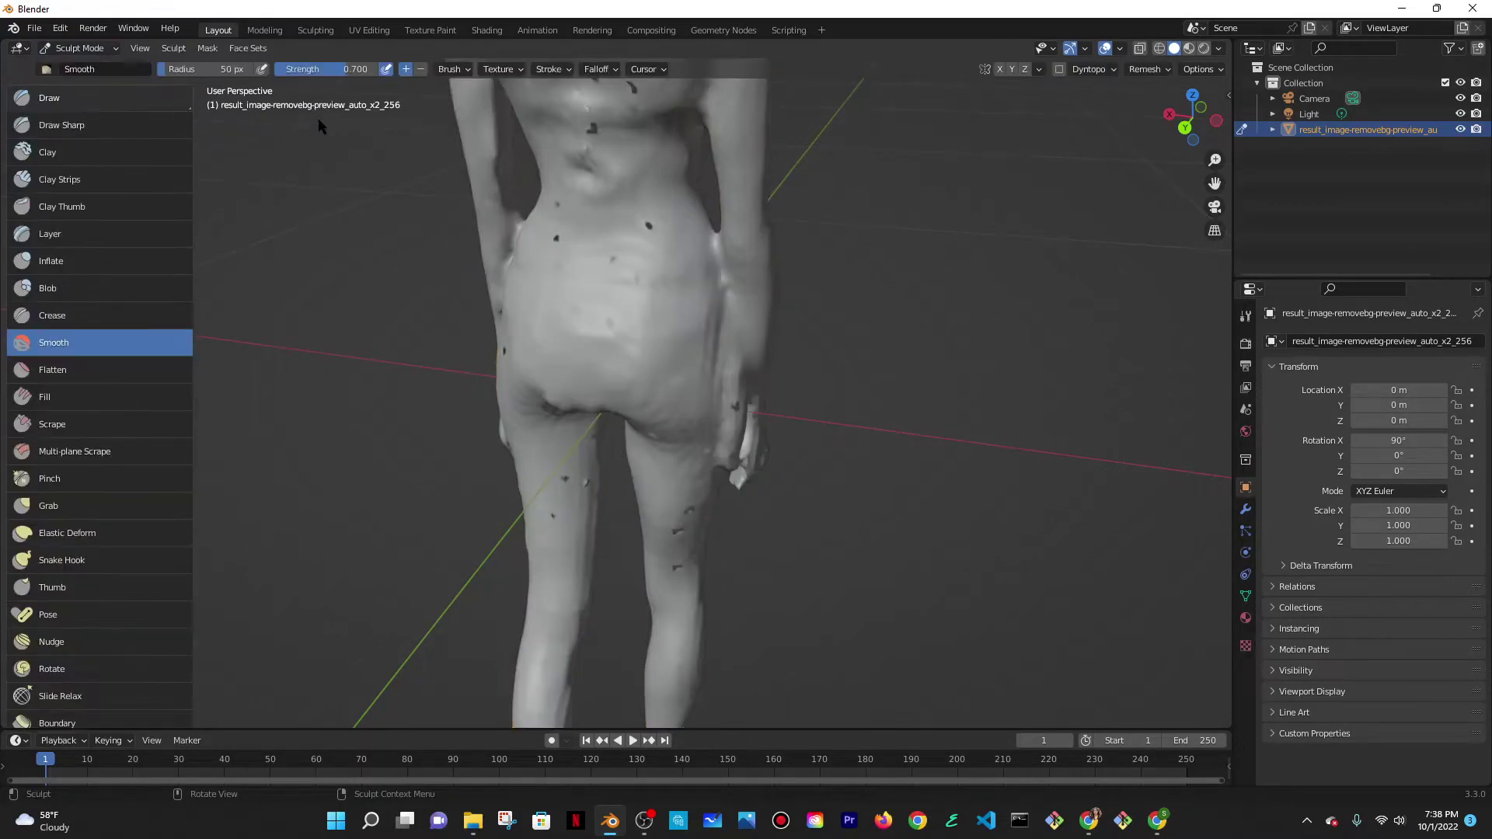
scroll(318, 126, down, 5)
middle_drag(257, 101, 194, 81)
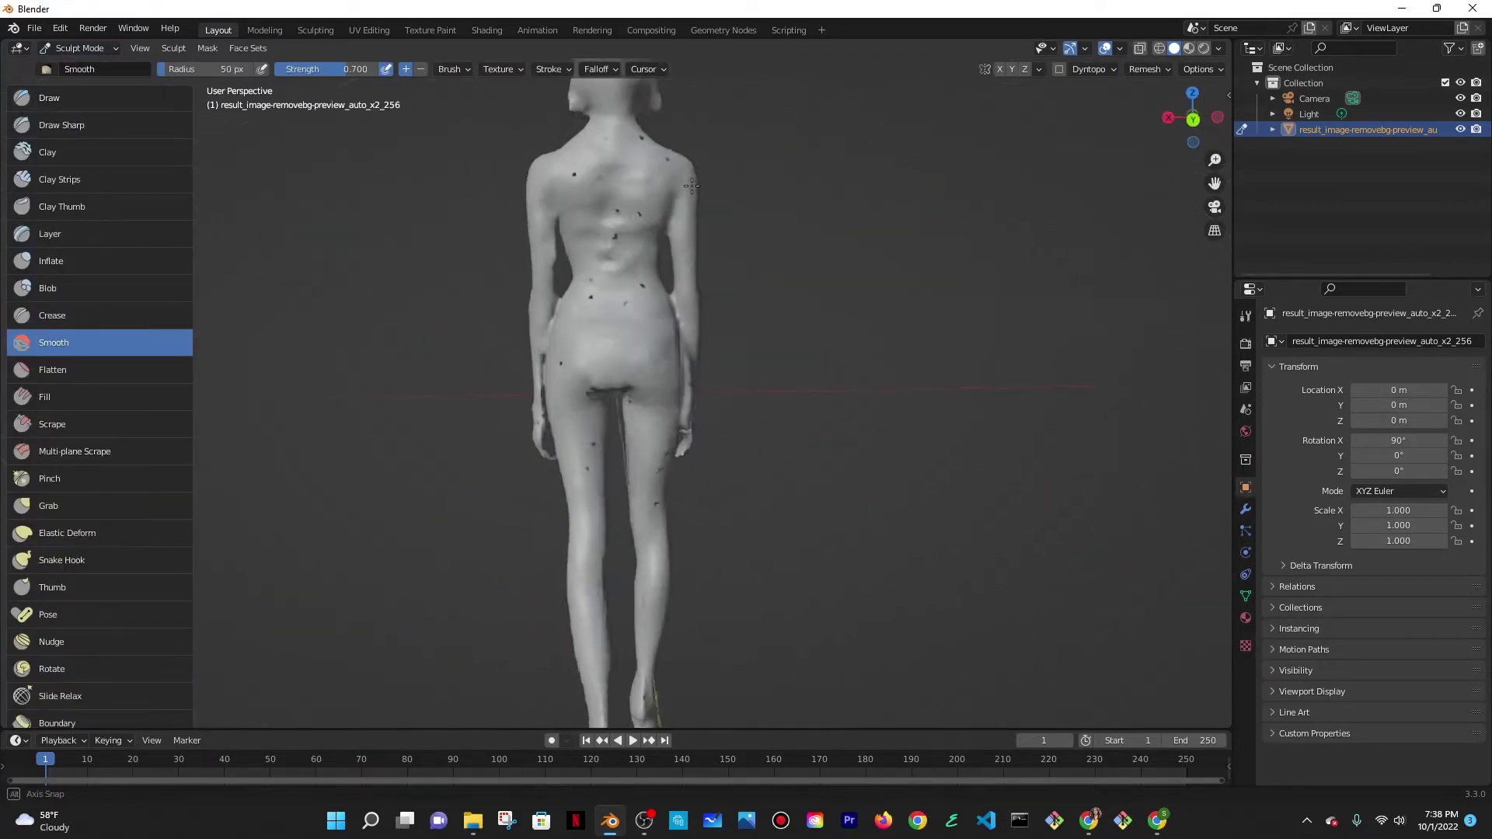
click(99, 49)
click(92, 100)
middle_drag(583, 133, 713, 247)
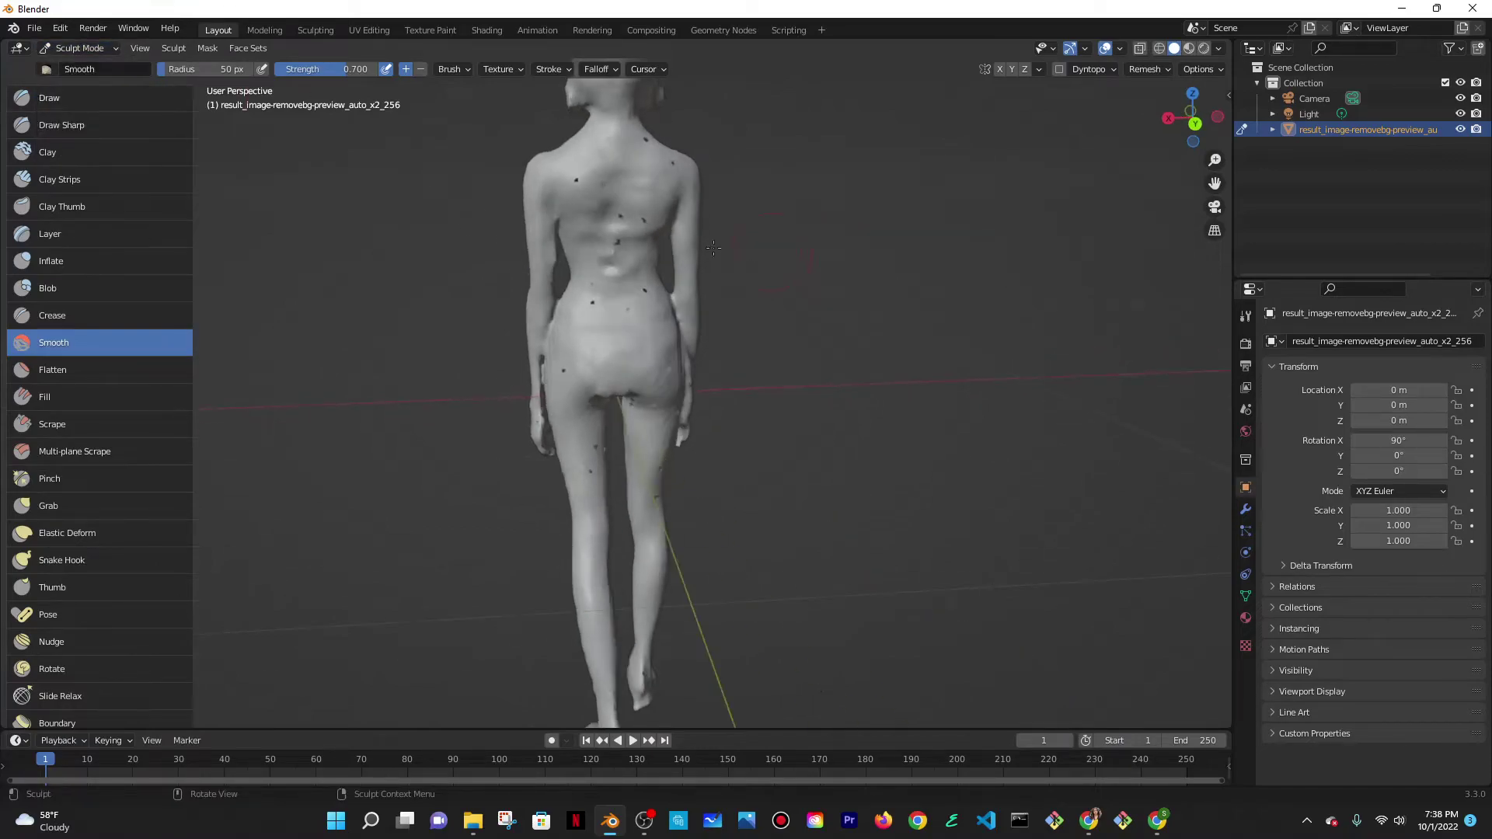
Step: Smooth away the dark speckles on the lower back and hips, orbiting to check
mouse_move(568, 294)
mouse_down()
mouse_move(622, 305)
mouse_move(608, 366)
mouse_up()
middle_drag(668, 463, 629, 454)
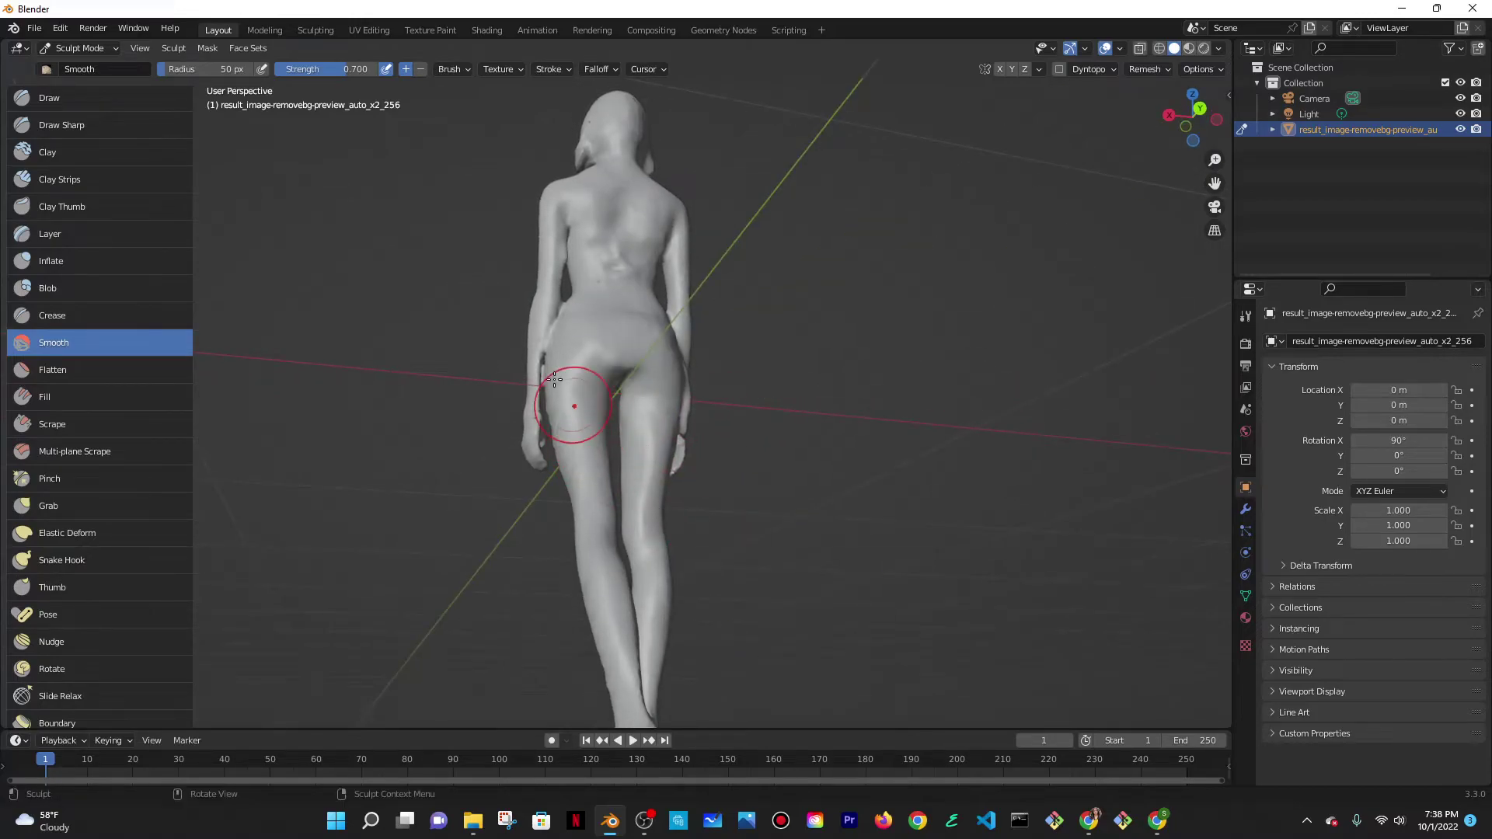
middle_drag(622, 461, 657, 400)
middle_drag(610, 452, 660, 400)
Step: Put the woman mesh in Edit Mode and box-select the faces around the hips
click(109, 48)
click(78, 81)
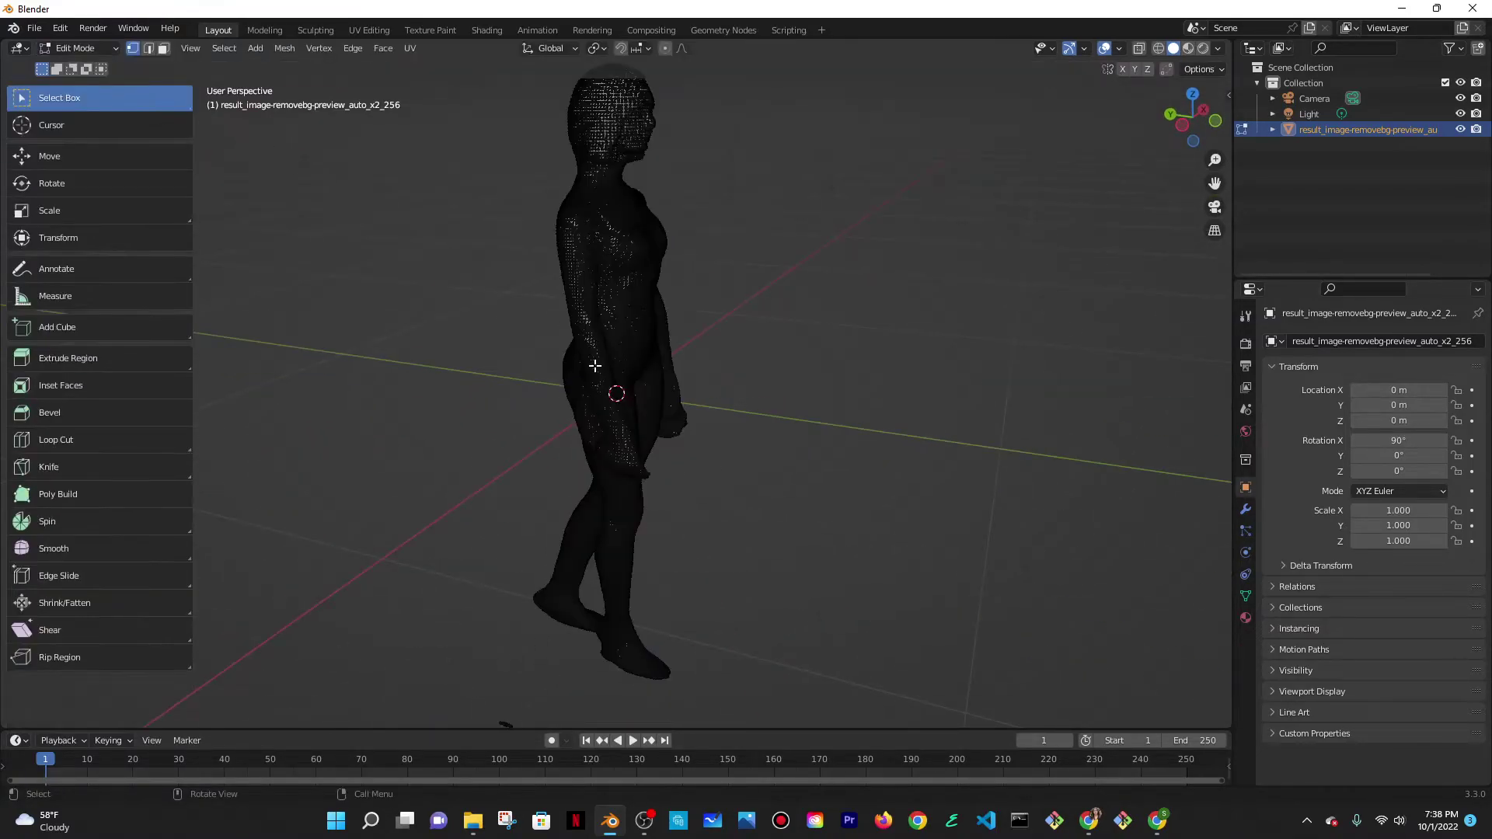
drag(608, 382, 750, 476)
mouse_move(756, 400)
middle_down()
mouse_move(526, 426)
mouse_move(466, 411)
middle_up()
Step: Return the mesh to Object Mode and inspect it from side, front and higher angles
click(78, 48)
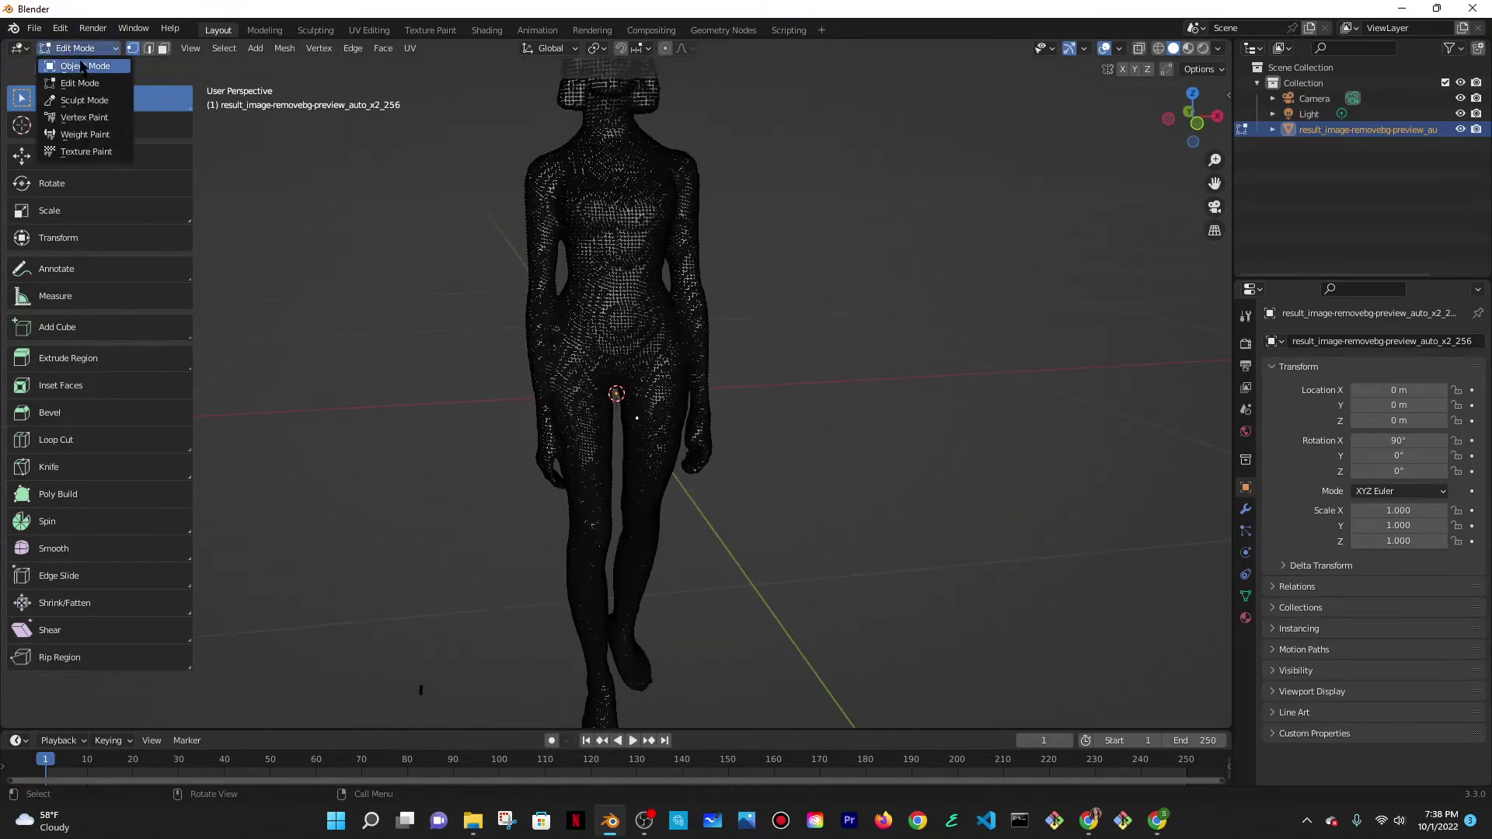
click(73, 65)
middle_drag(650, 344, 653, 443)
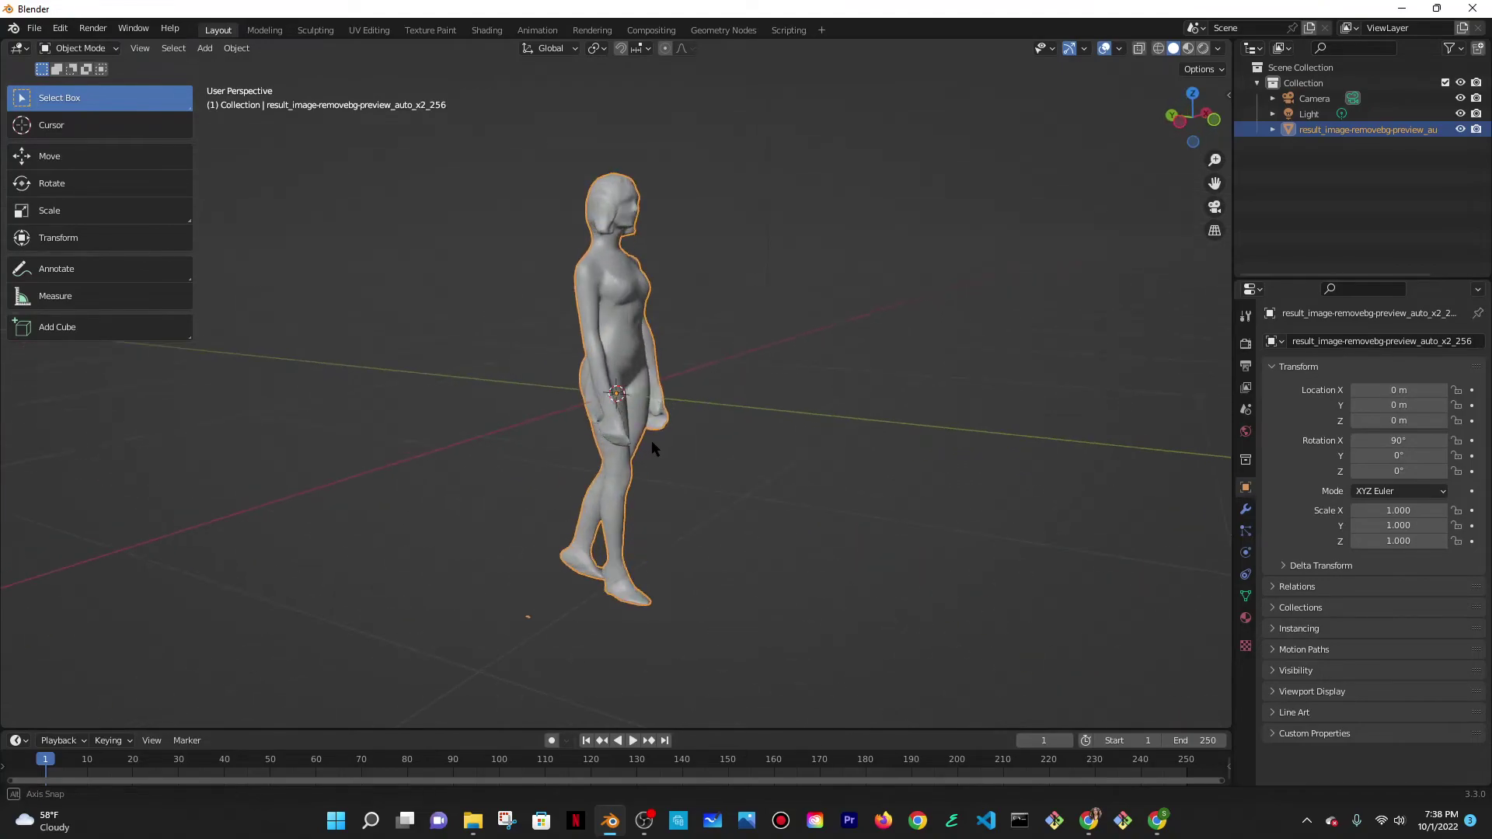
scroll(607, 463, up, 4)
scroll(853, 352, down, 3)
middle_drag(853, 351, 676, 351)
scroll(661, 311, up, 3)
middle_drag(644, 264, 780, 279)
scroll(737, 402, up, 2)
scroll(698, 259, up, 2)
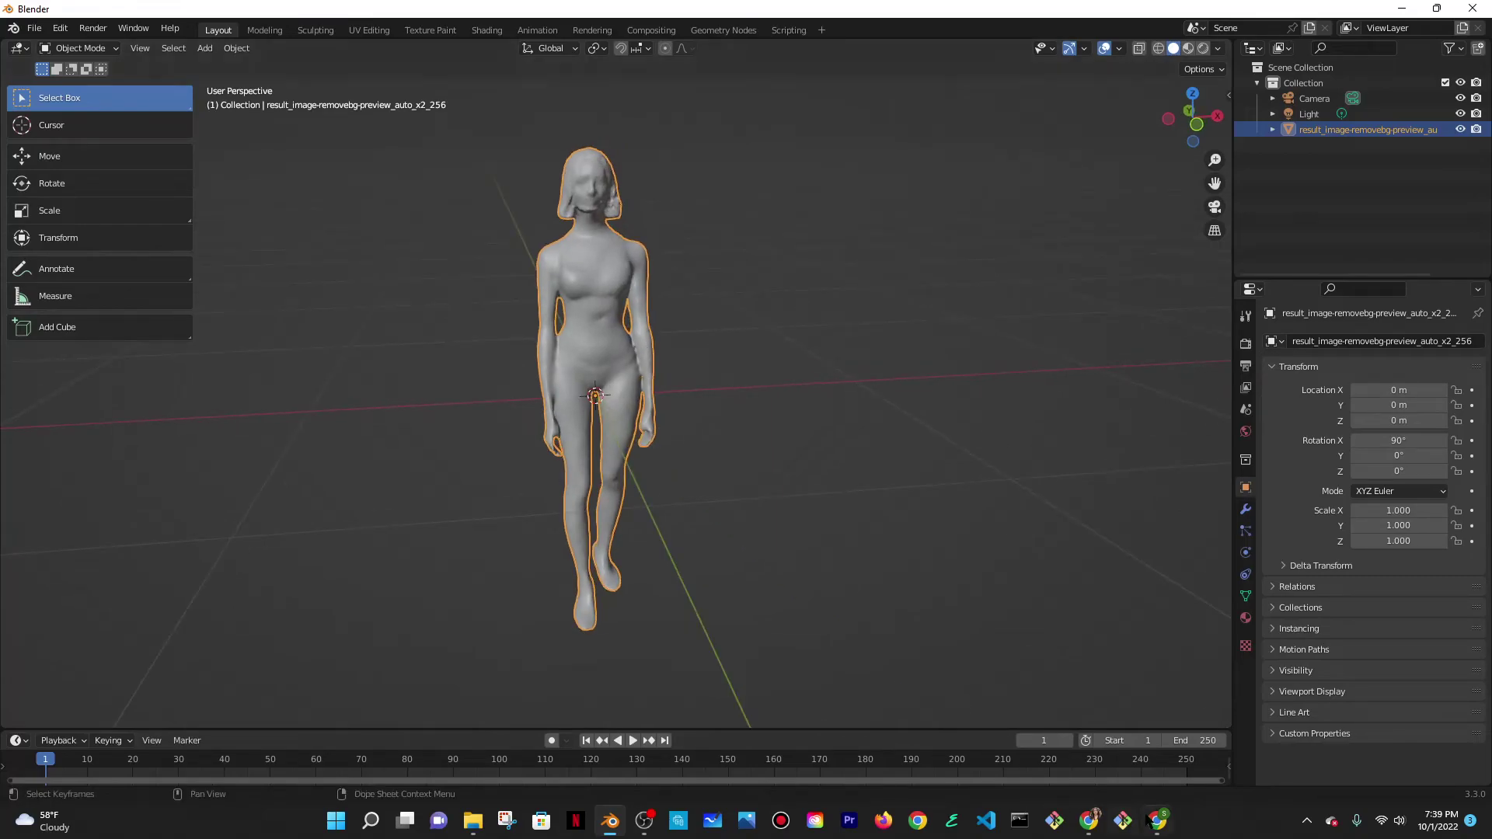
click(1090, 822)
scroll(375, 201, down, 12)
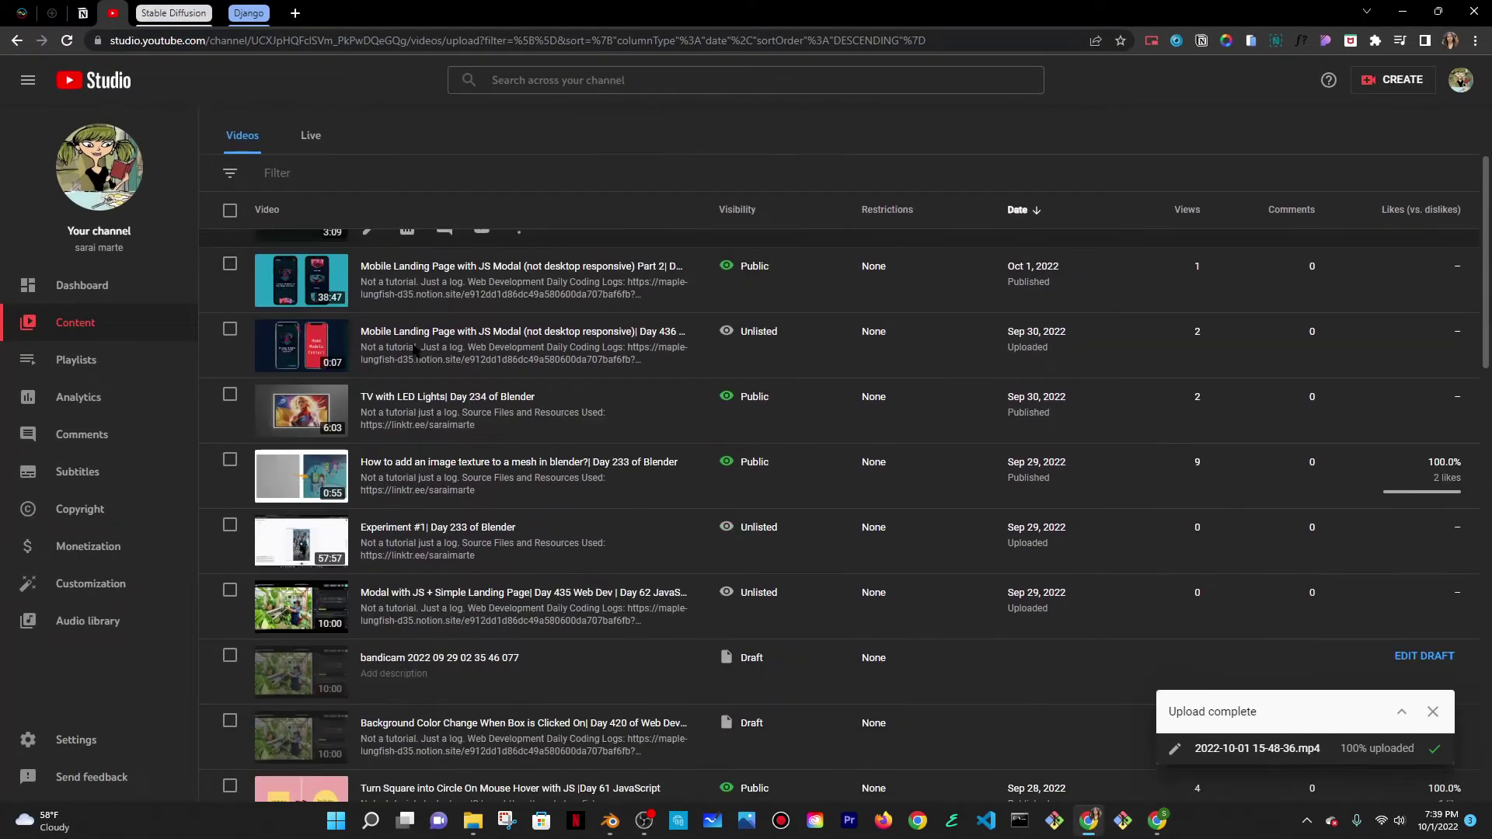
scroll(439, 367, down, 2)
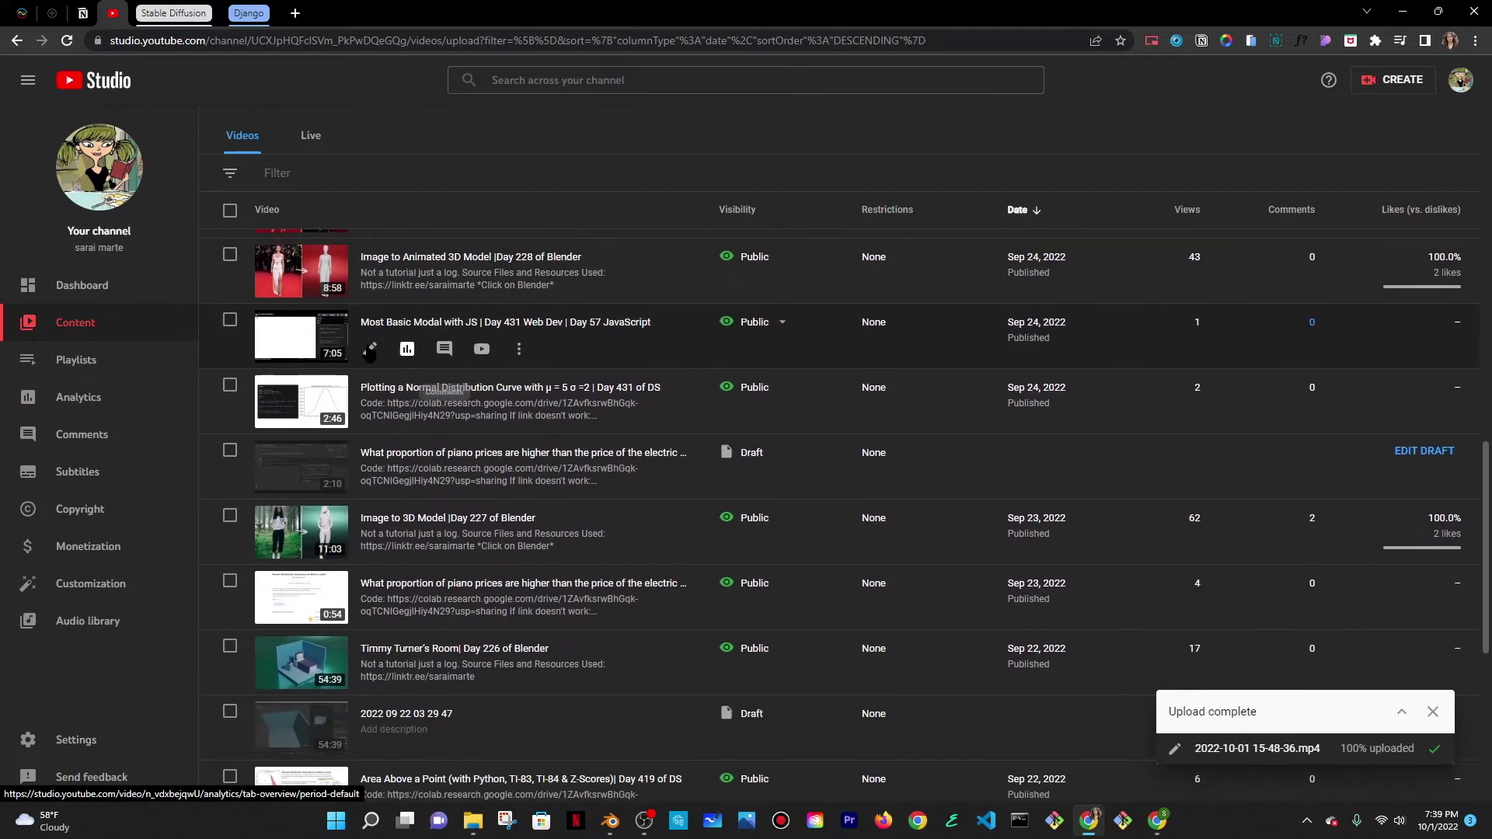
click(477, 329)
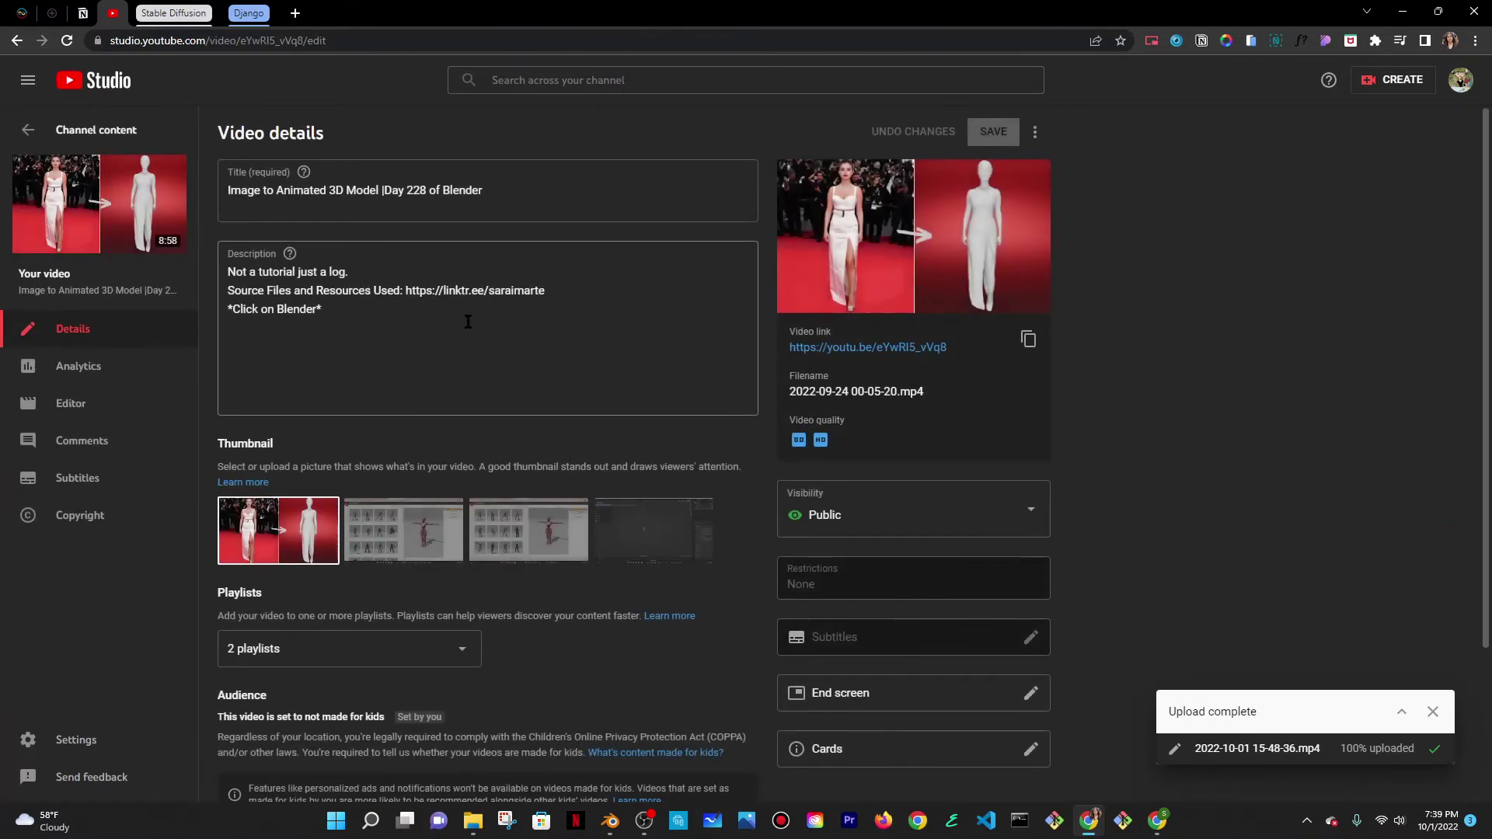
Step: Try the second thumbnail, restore the first thumbnail, and return to Blender
click(404, 534)
click(278, 530)
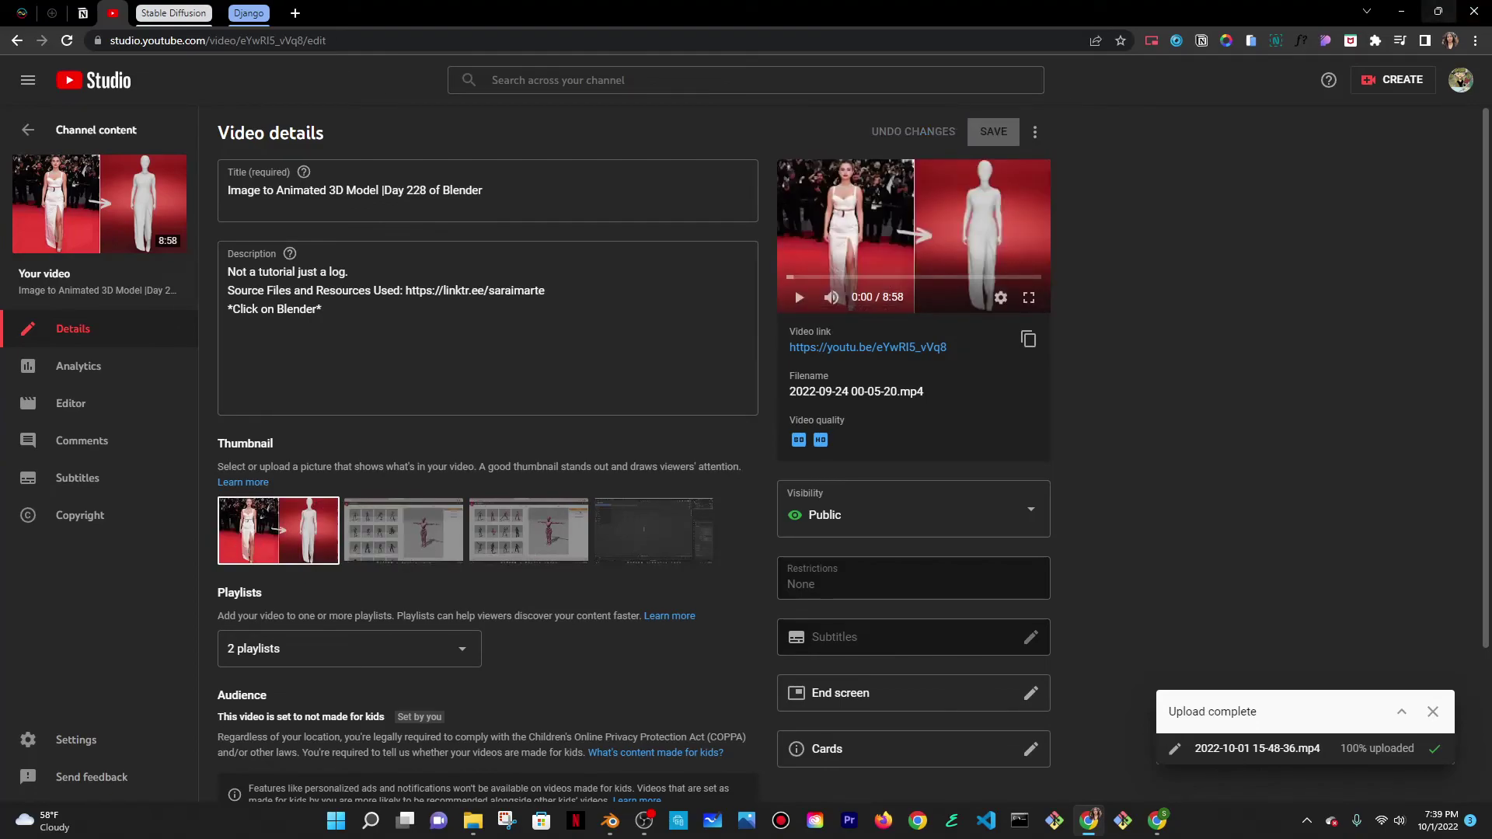
key(alt+Tab)
middle_drag(882, 206, 842, 272)
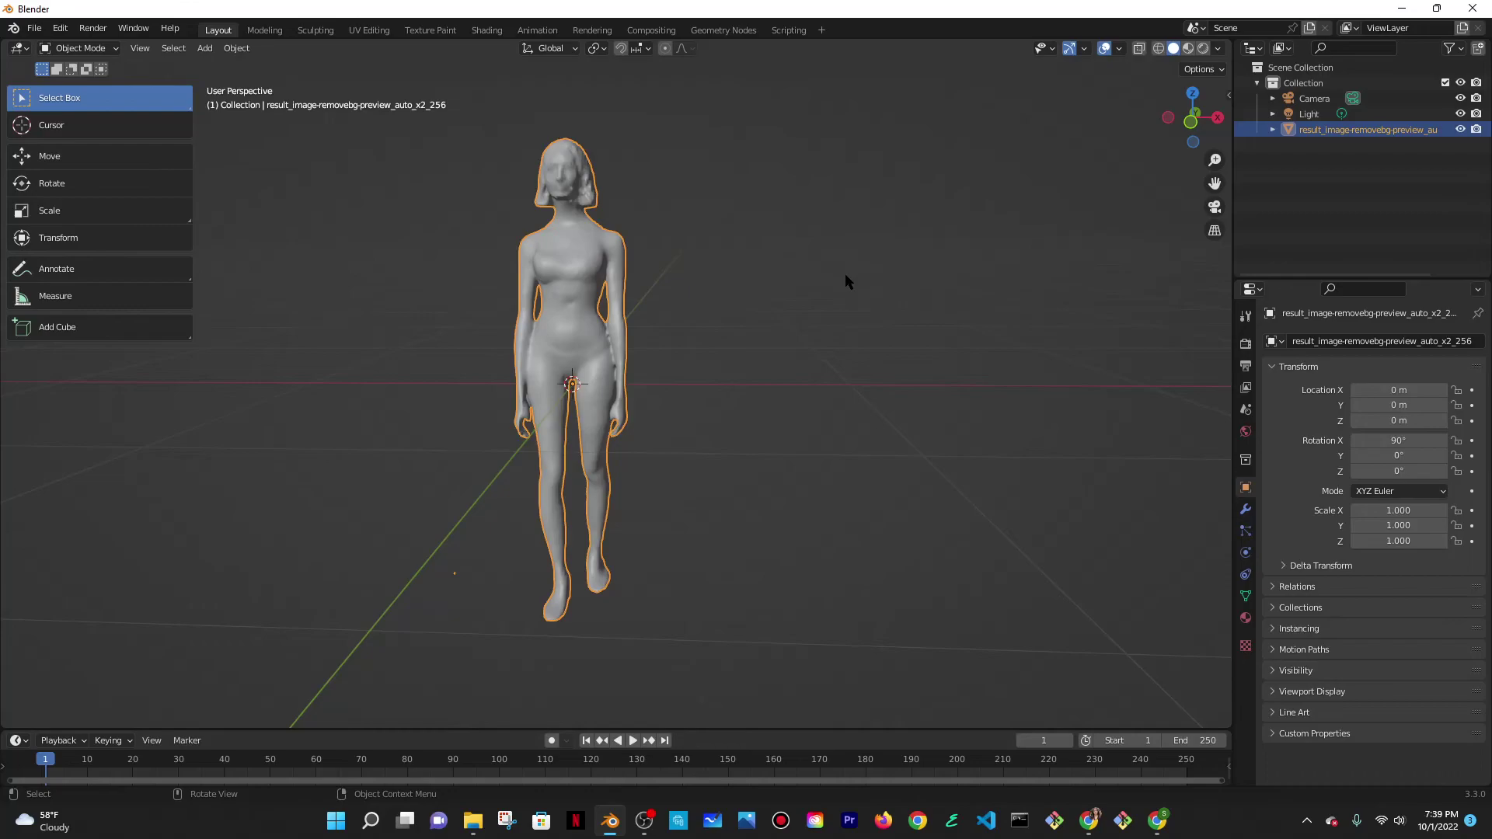
middle_drag(813, 226, 657, 255)
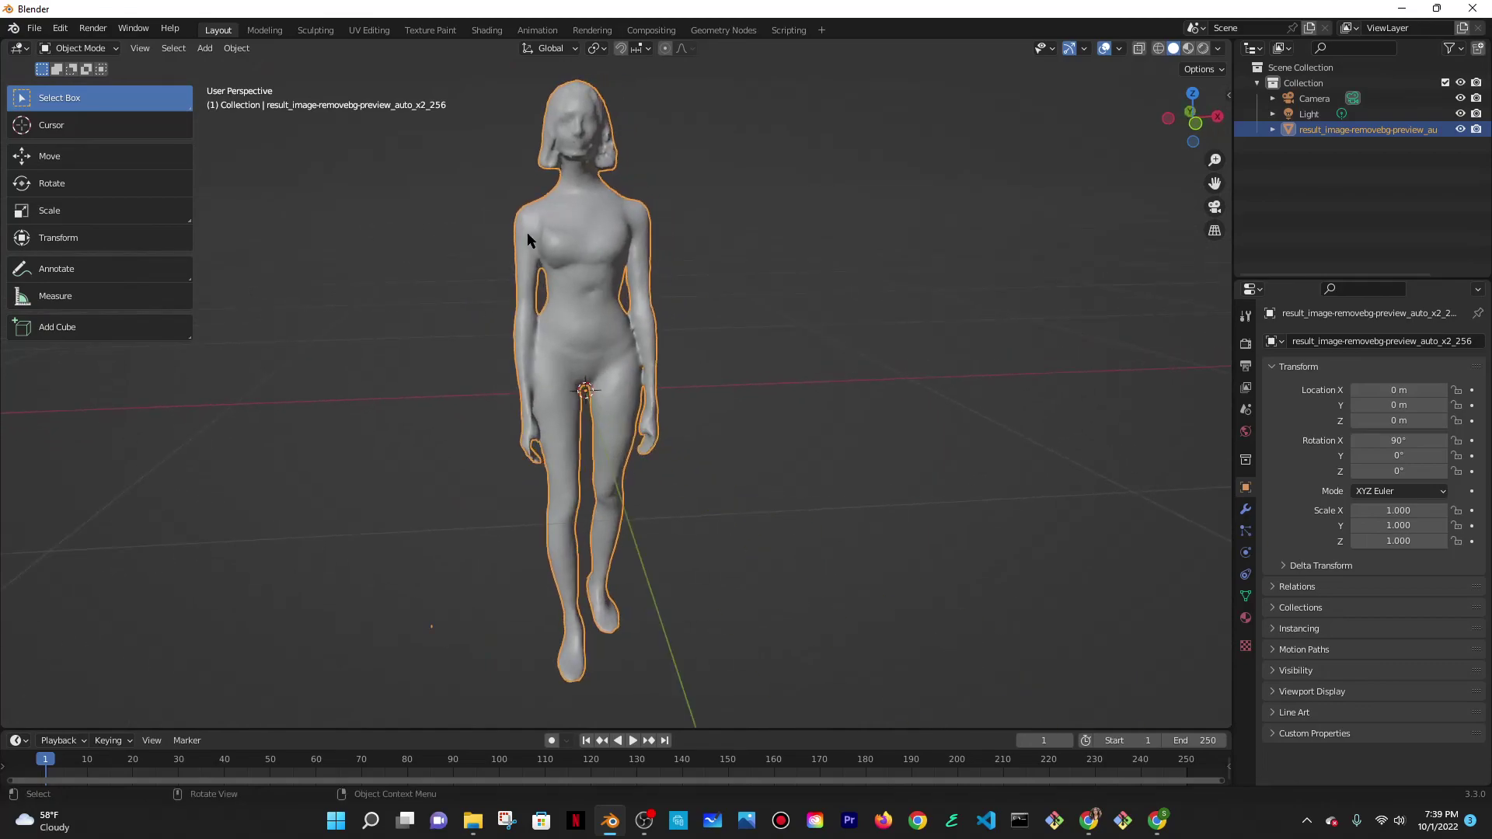
scroll(701, 185, down, 3)
scroll(855, 270, down, 1)
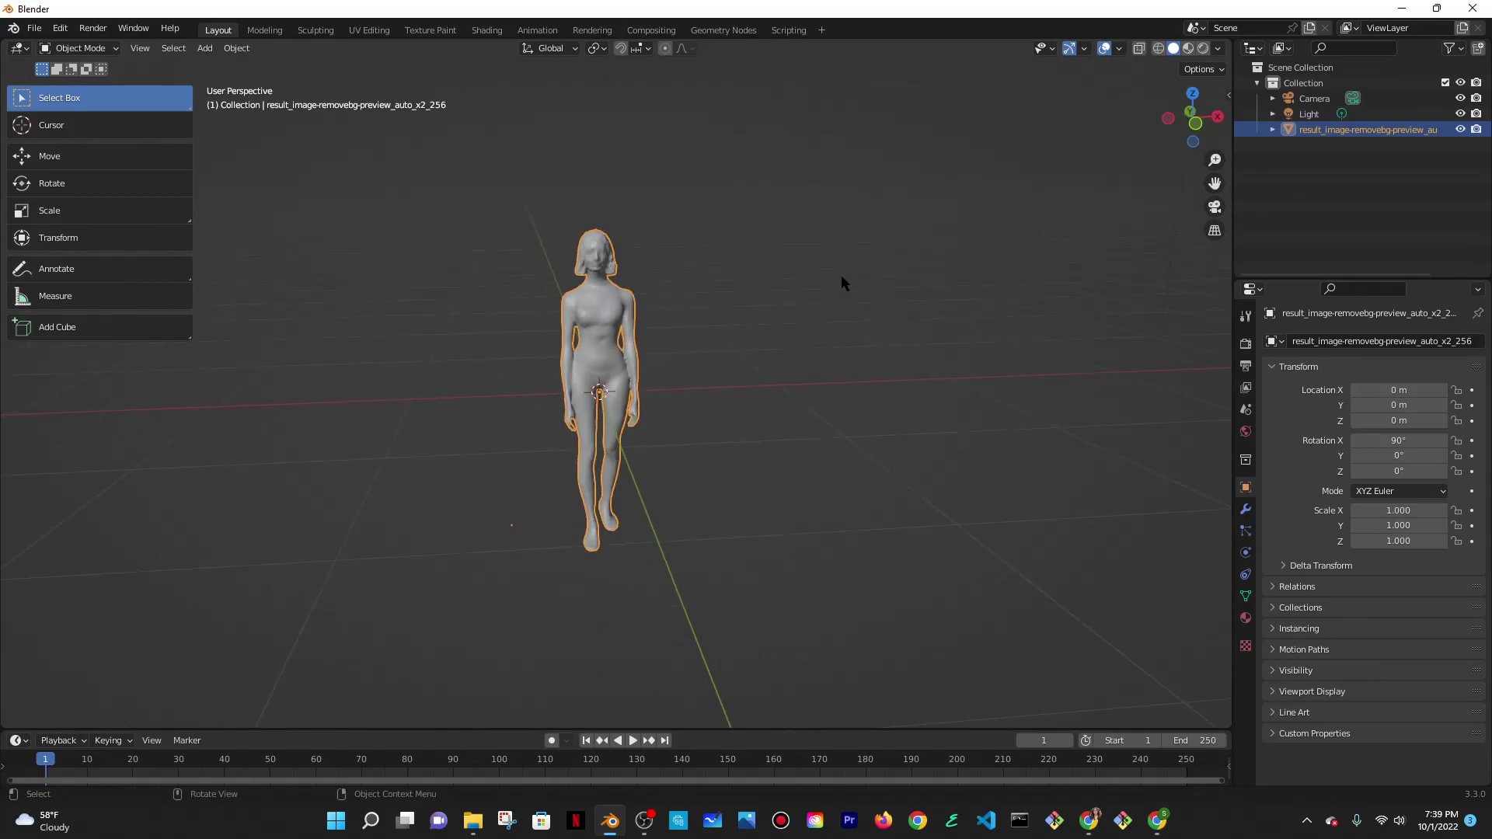